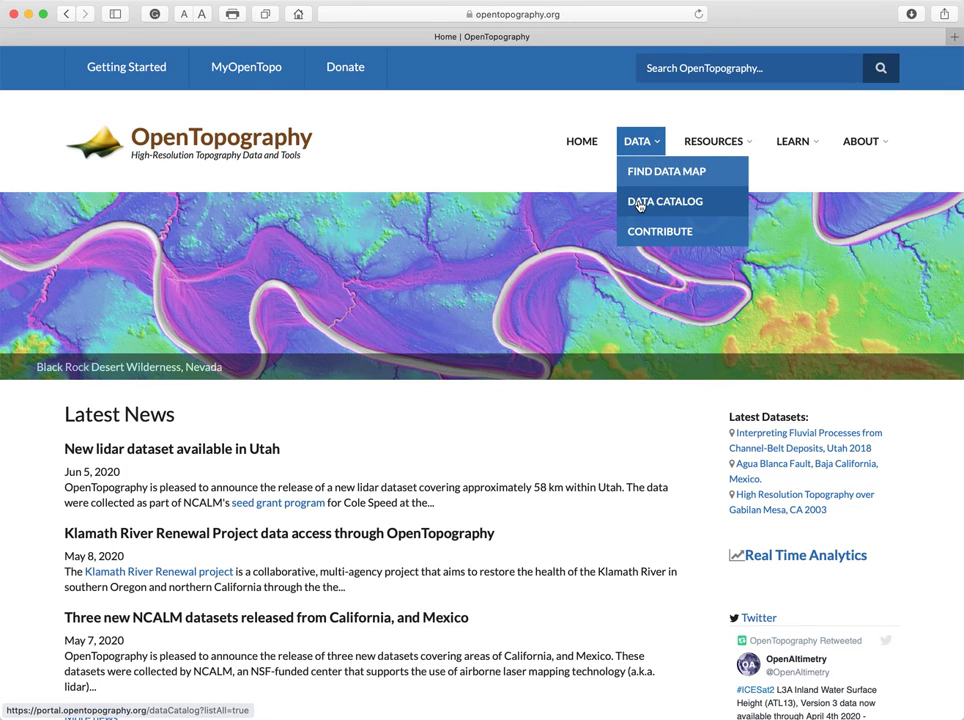
- Open the OpenTopography data catalog and filter the datasets by the location California
{"action": "left_click", "coordinate": [639, 204]}
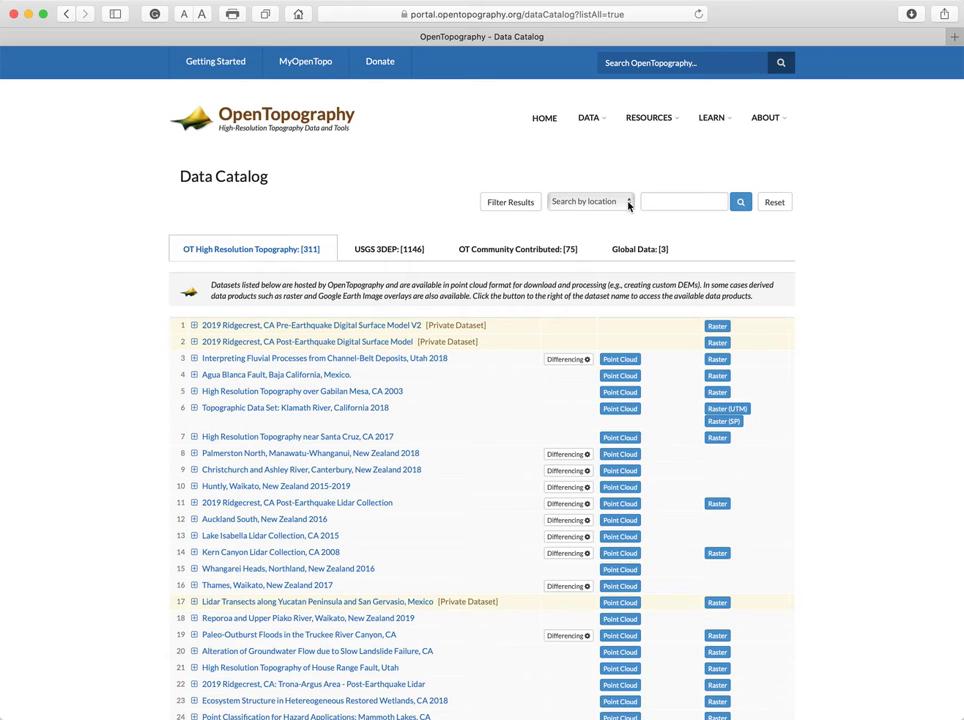
{"action": "left_click", "coordinate": [629, 204]}
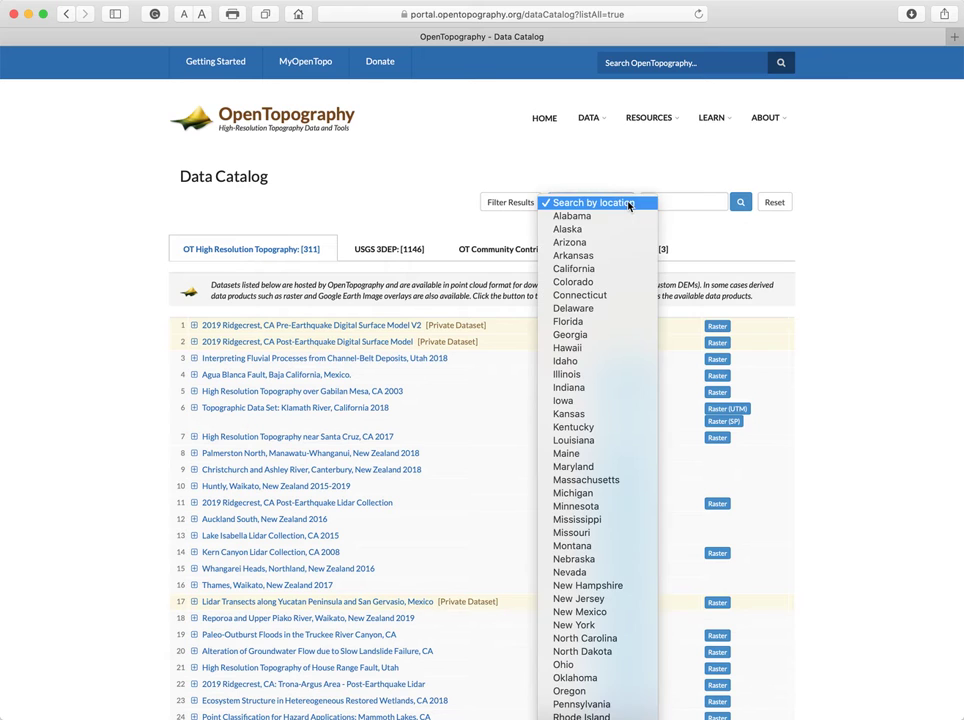
{"action": "left_click", "coordinate": [580, 274]}
- Open the raster data page for the 2014 USFS Tahoe National Forest Lidar dataset
{"action": "scroll", "coordinate": [494, 562], "scroll_direction": "down", "scroll_amount": 1}
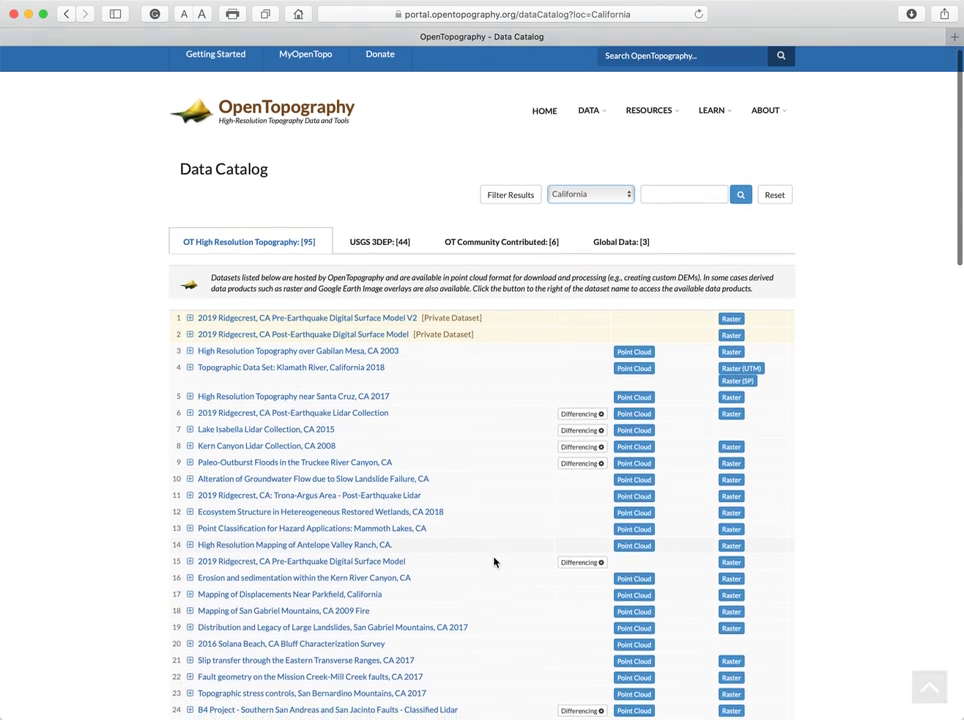
{"action": "scroll", "coordinate": [494, 562], "scroll_direction": "down", "scroll_amount": 8}
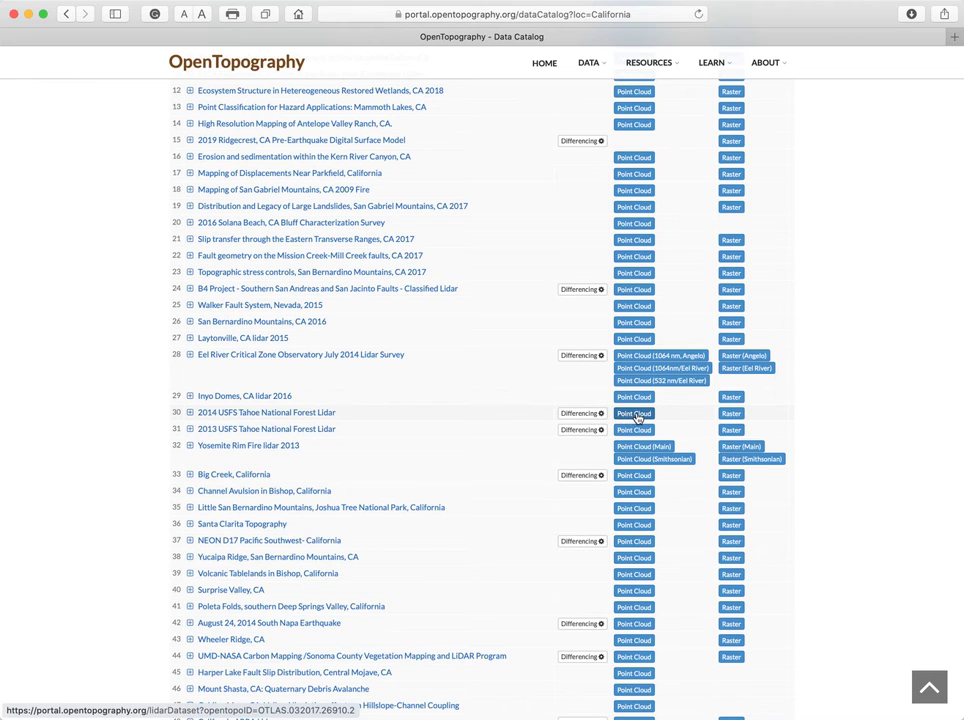
{"action": "left_click", "coordinate": [731, 415]}
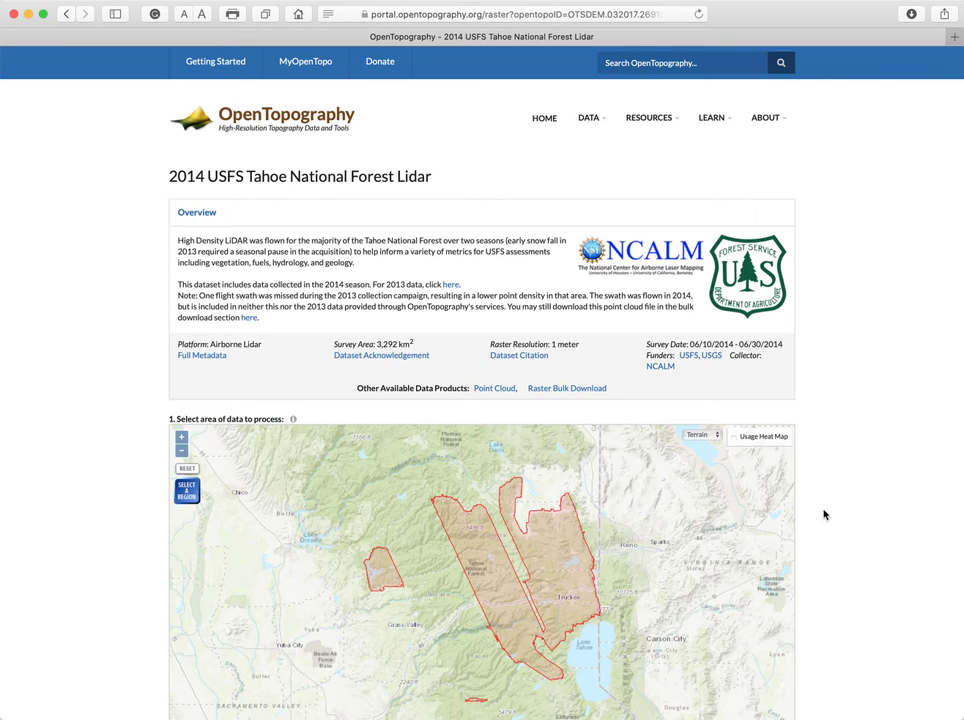
- Enable manual entry of the data selection coordinates and set Xmin to 745933
{"action": "scroll", "coordinate": [823, 514], "scroll_direction": "down", "scroll_amount": 4}
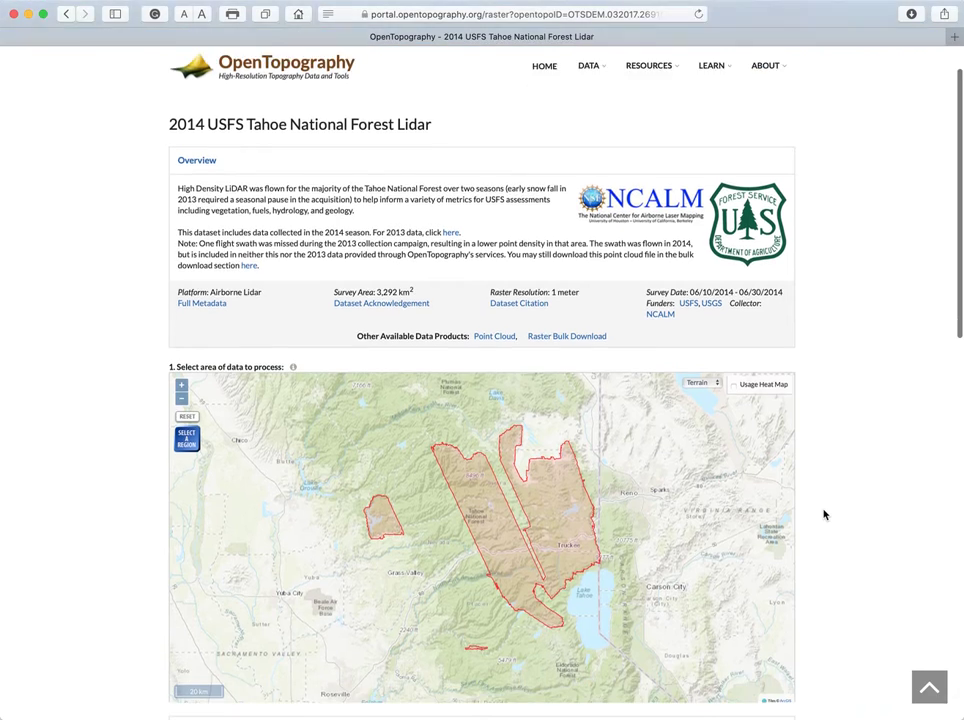
{"action": "scroll", "coordinate": [823, 514], "scroll_direction": "down", "scroll_amount": 1}
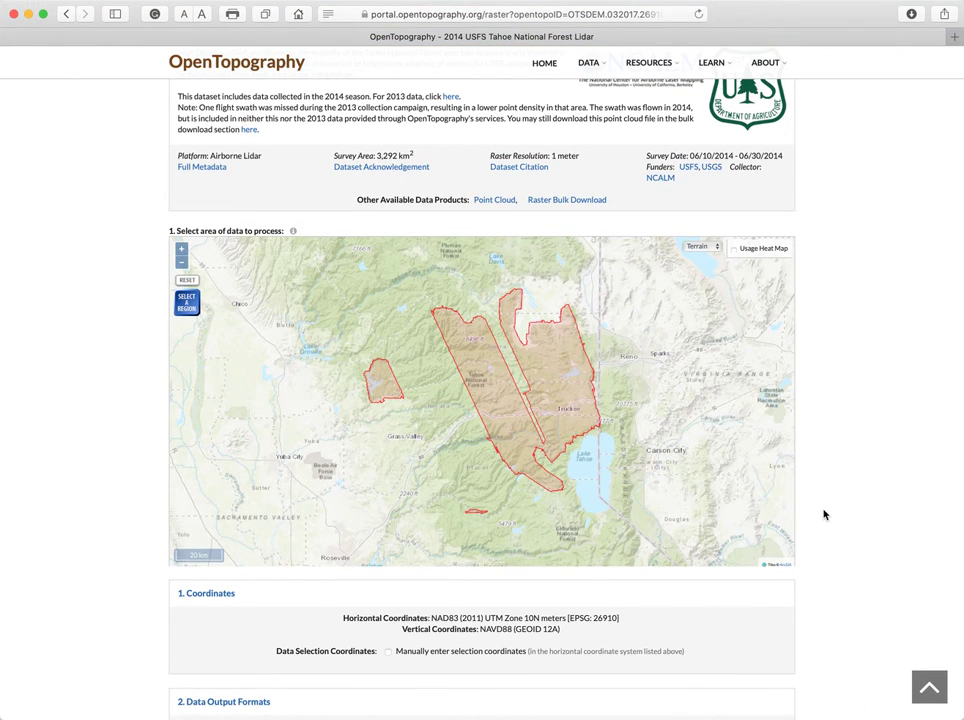
{"action": "scroll", "coordinate": [823, 514], "scroll_direction": "down", "scroll_amount": 4}
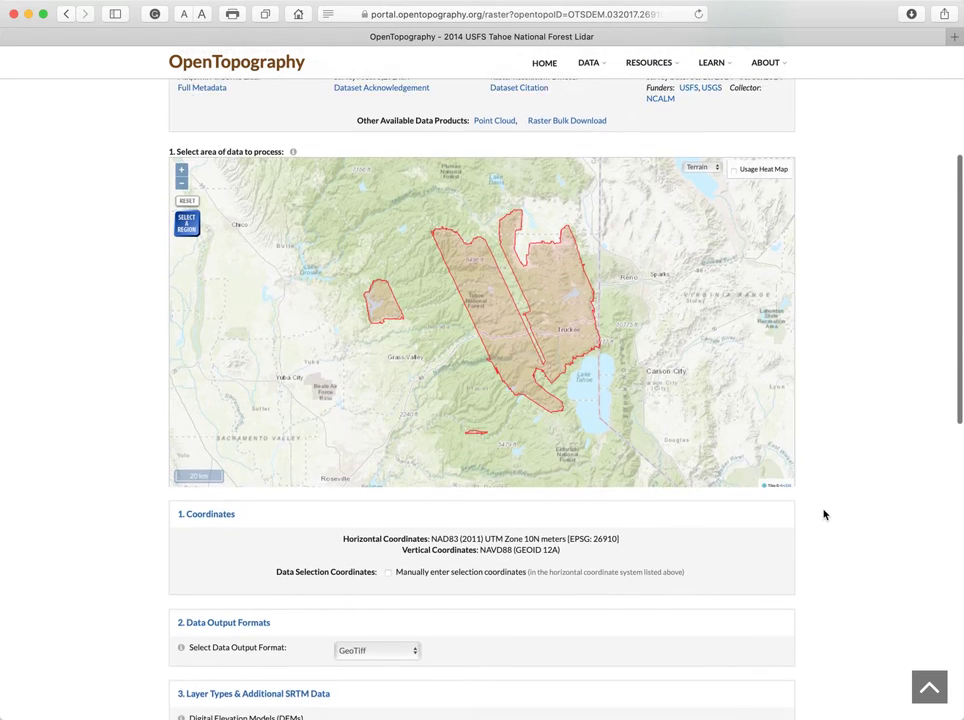
{"action": "scroll", "coordinate": [823, 514], "scroll_direction": "down", "scroll_amount": 5}
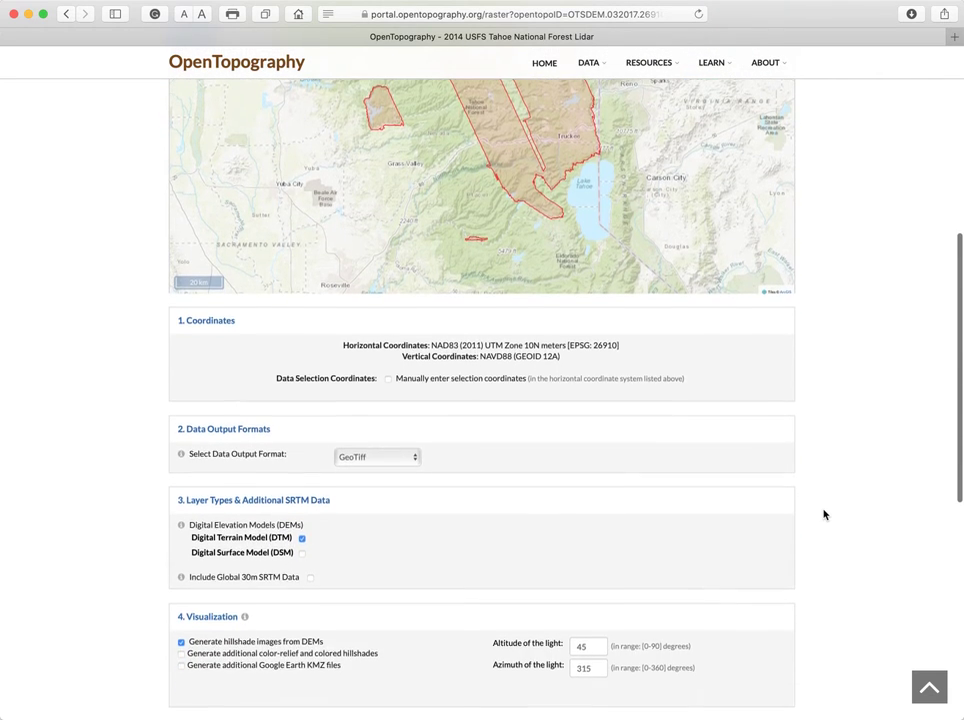
{"action": "scroll", "coordinate": [823, 514], "scroll_direction": "down", "scroll_amount": 1}
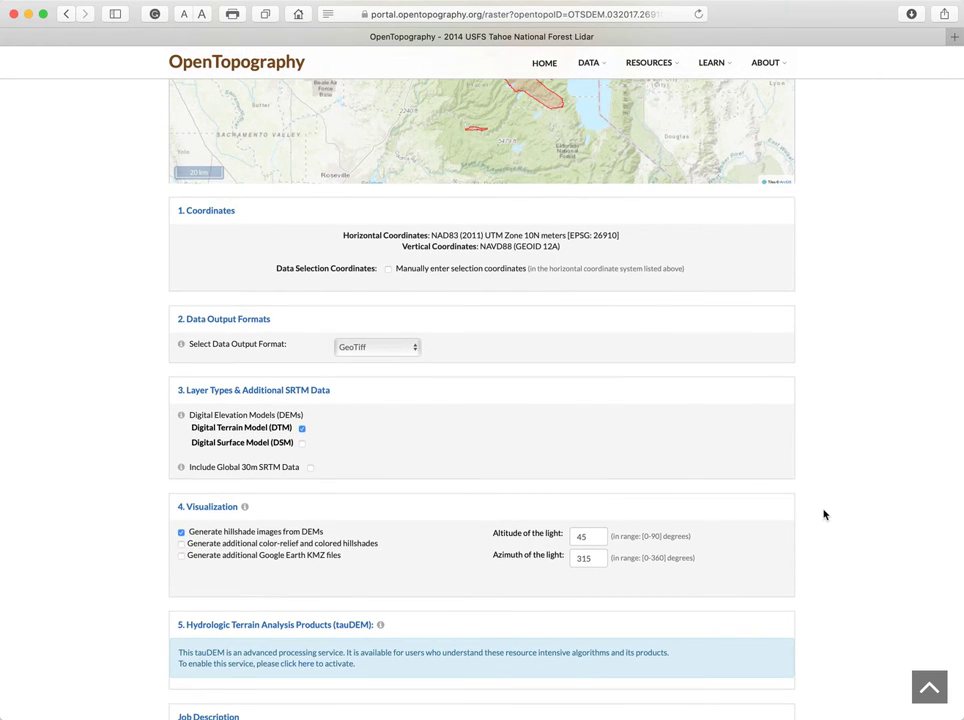
{"action": "left_click", "coordinate": [388, 270]}
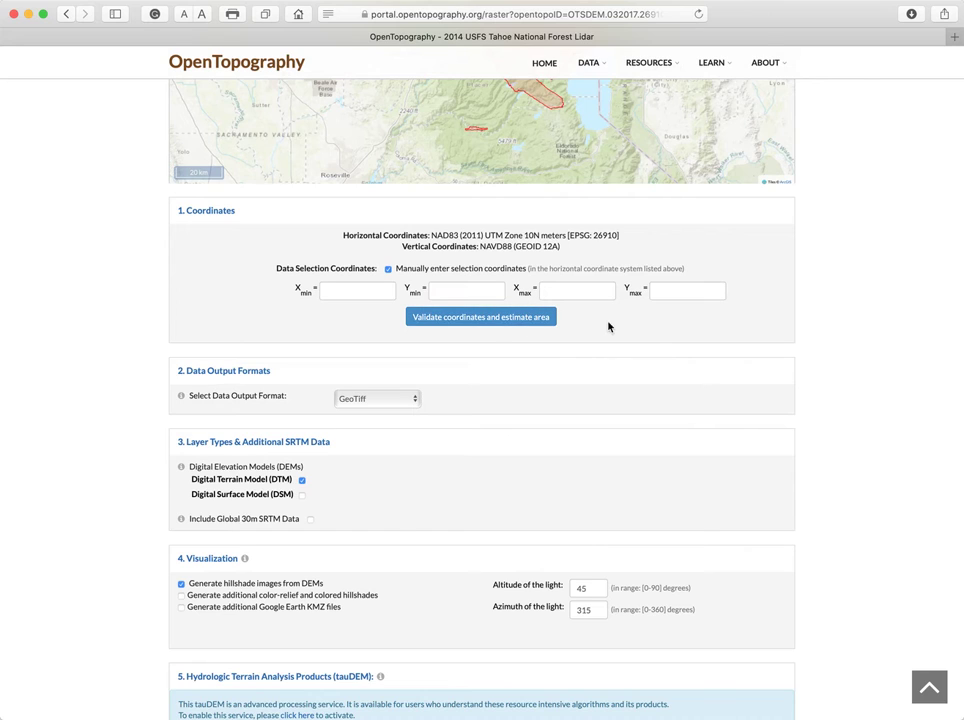
{"action": "left_click", "coordinate": [335, 290]}
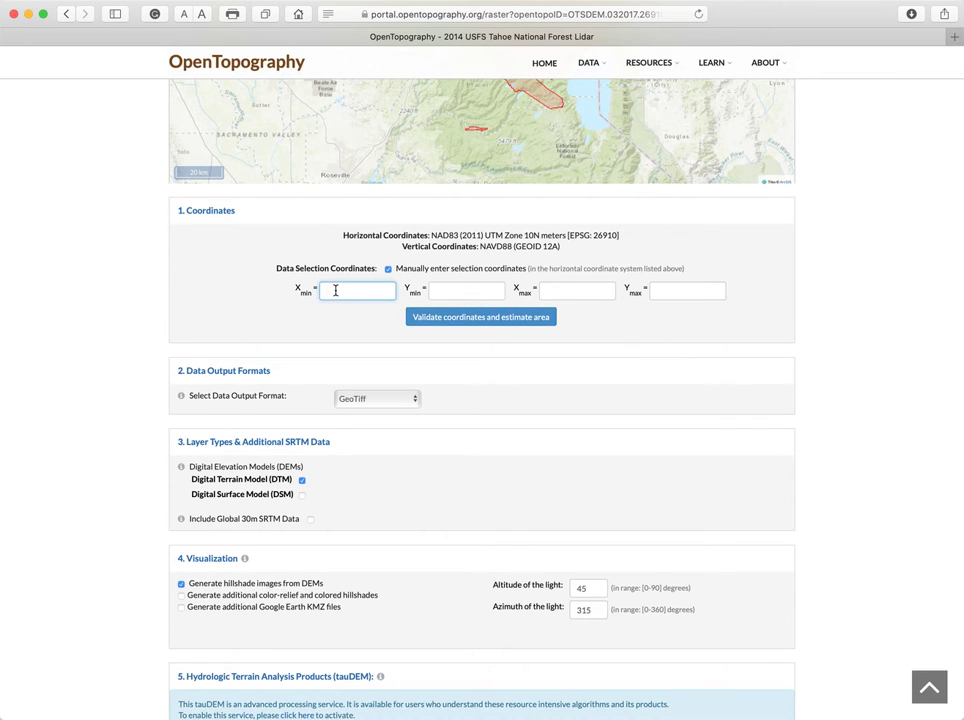
{"action": "type", "text": "745"}
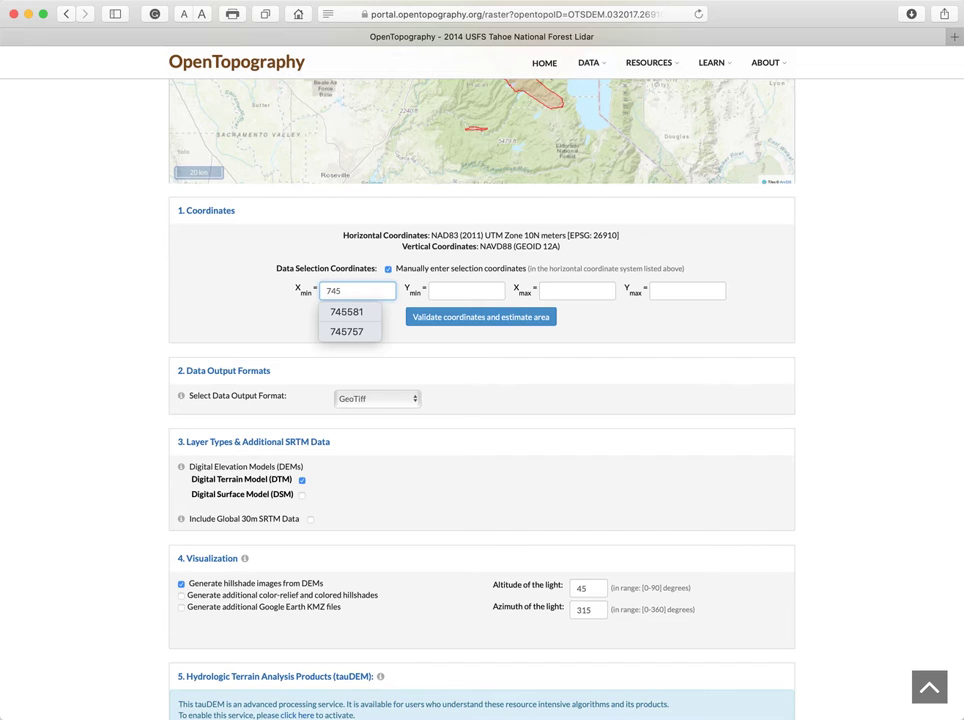
{"action": "type", "text": "933"}
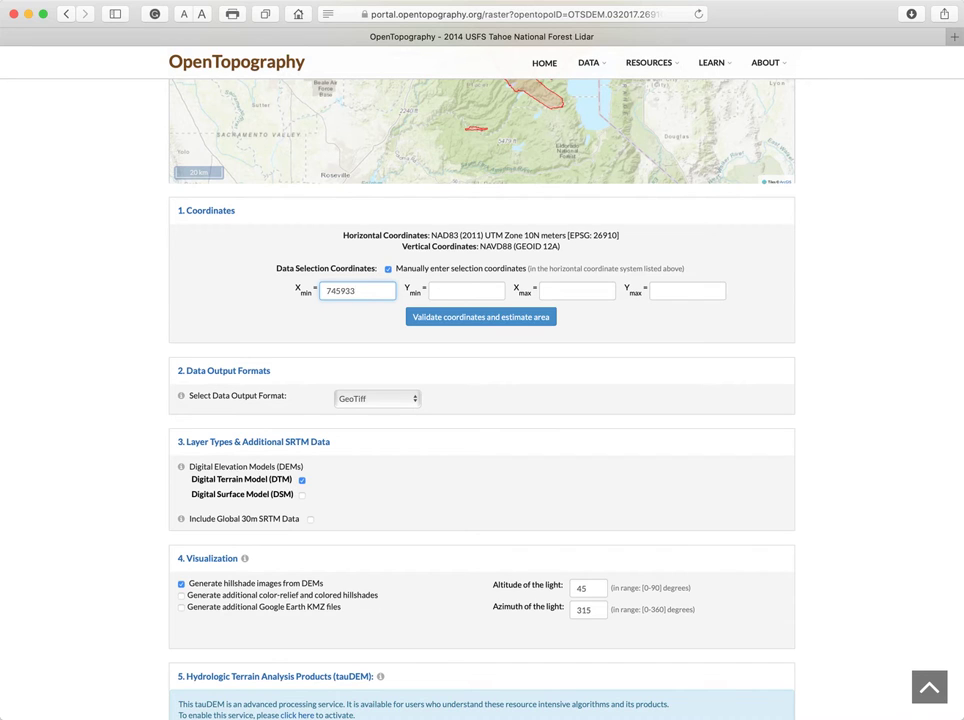
- Set the remaining selection coordinates to Ymin 4358756, Xmax 750075 and Ymax 4365419
{"action": "key", "text": "super+Tab"}
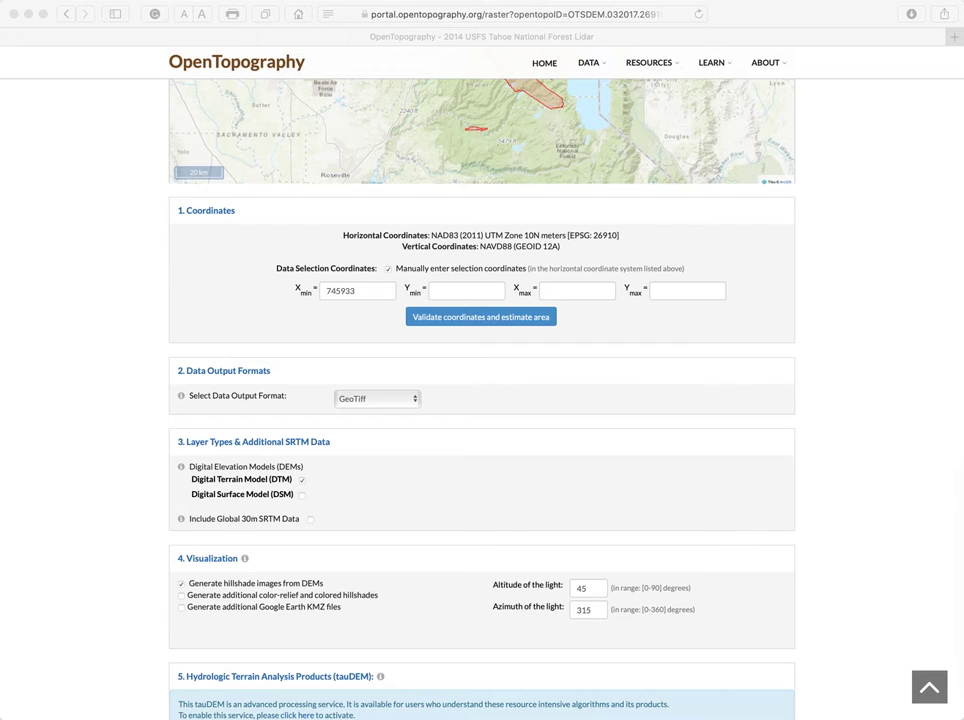
{"action": "key", "text": "super+Tab"}
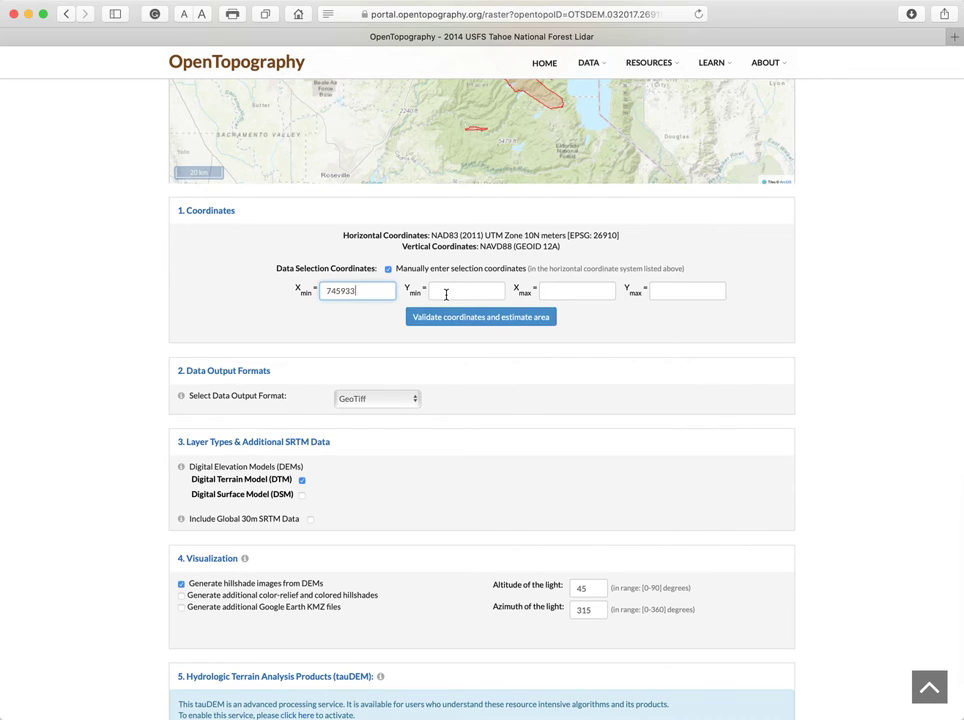
{"action": "left_click", "coordinate": [446, 291]}
{"action": "type", "text": "4358756"}
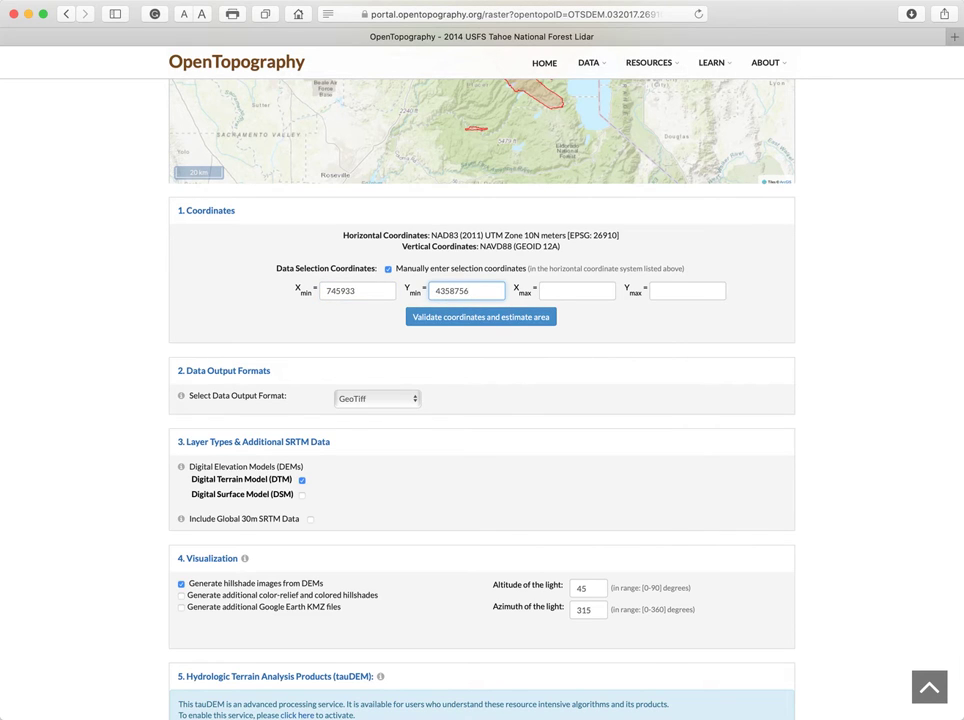
{"action": "key", "text": "super+Tab"}
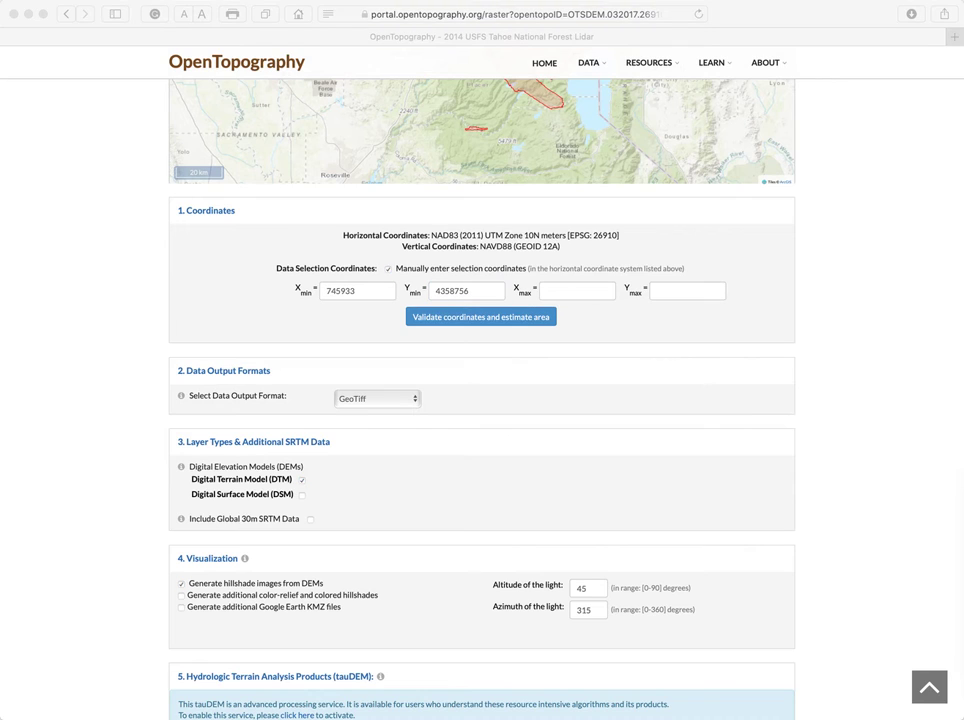
{"action": "key", "text": "super+Tab"}
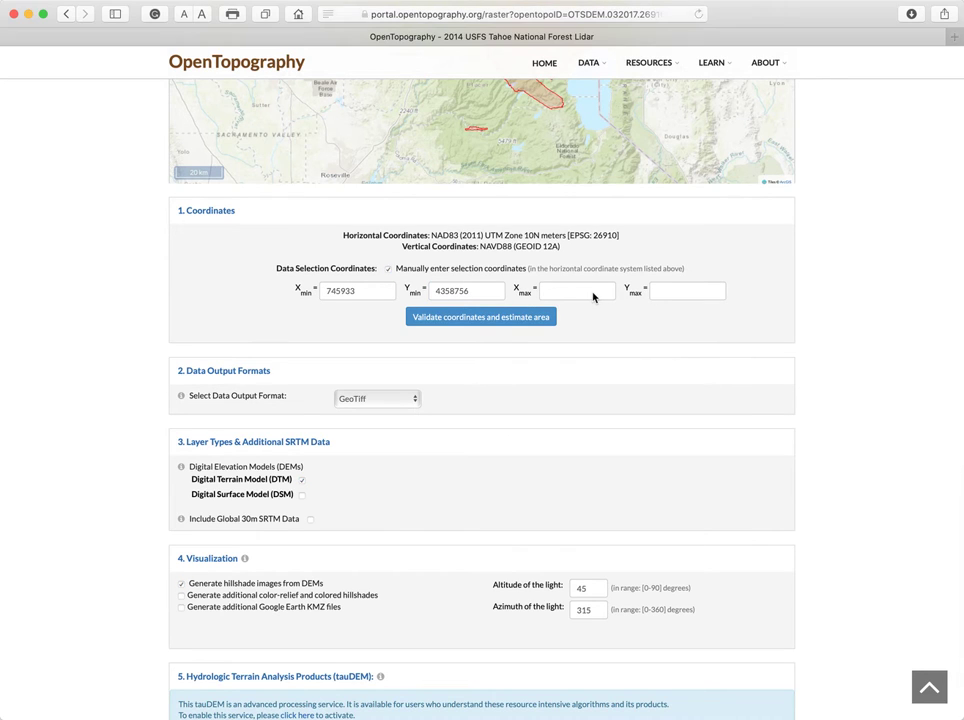
{"action": "left_click", "coordinate": [592, 291]}
{"action": "type", "text": "750075"}
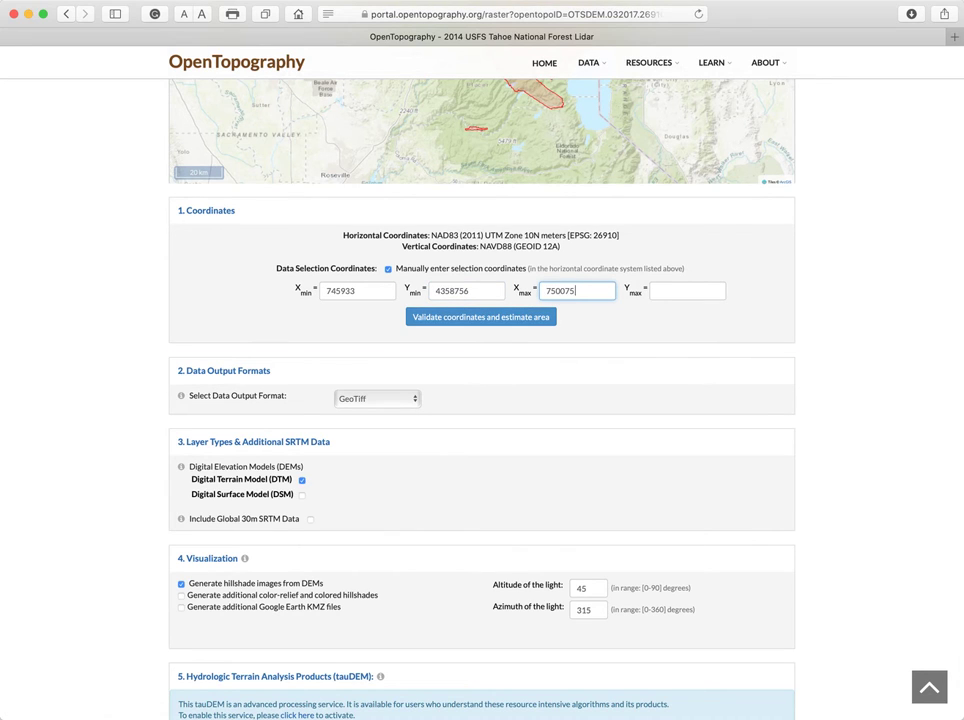
{"action": "key", "text": "super+Tab"}
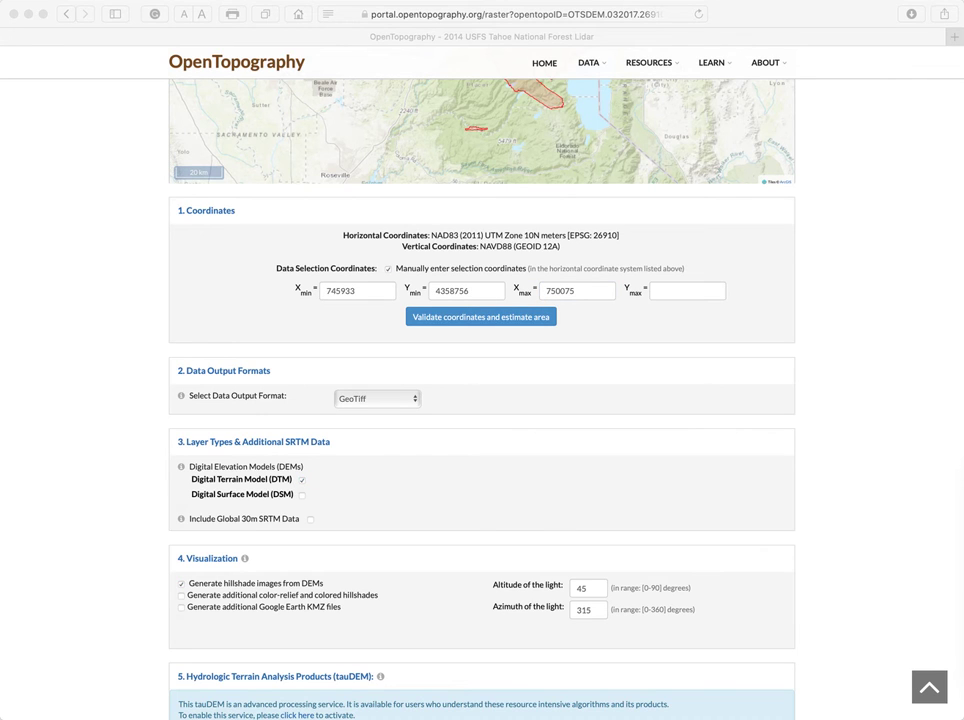
{"action": "key", "text": "super+Tab"}
{"action": "left_click", "coordinate": [696, 288]}
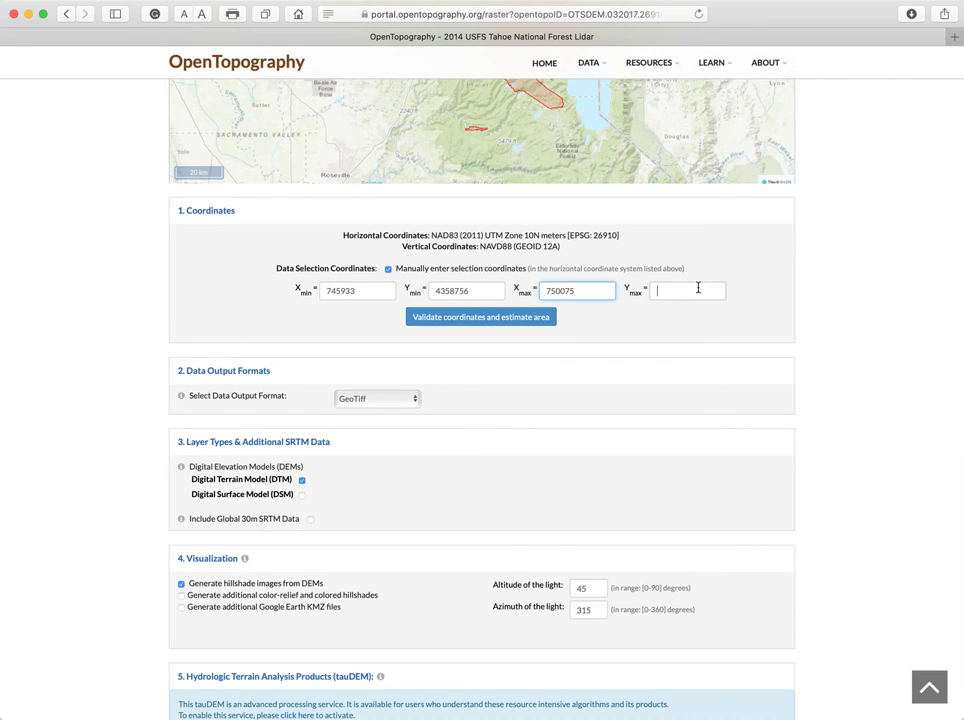
{"action": "type", "text": "4365419"}
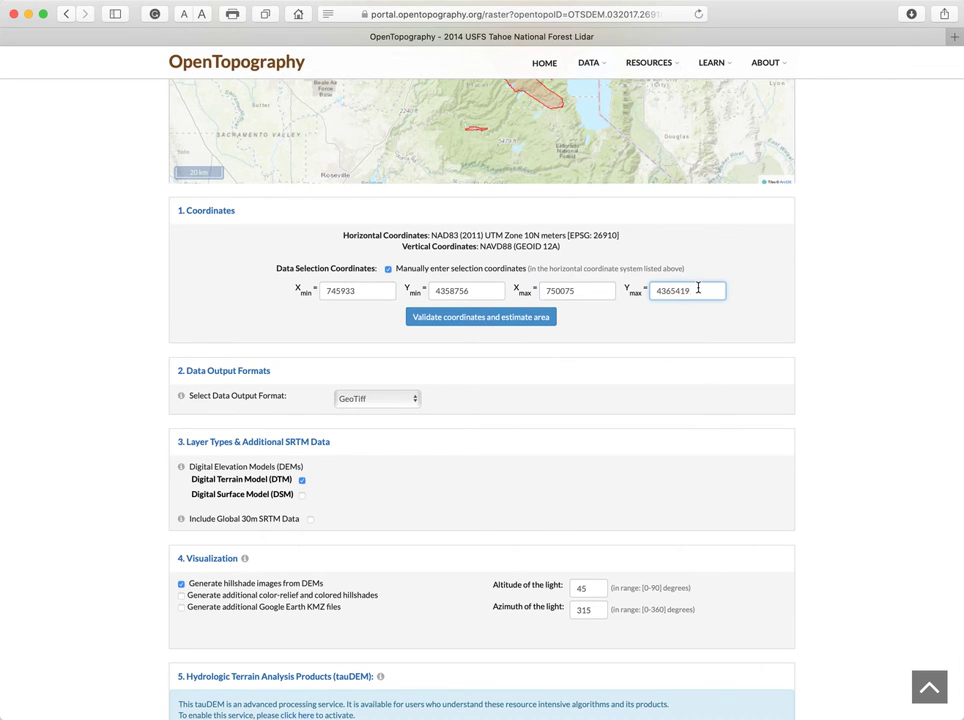
- Validate the entered coordinates with an area estimate and check the selected rectangle on the map
{"action": "left_click", "coordinate": [461, 318]}
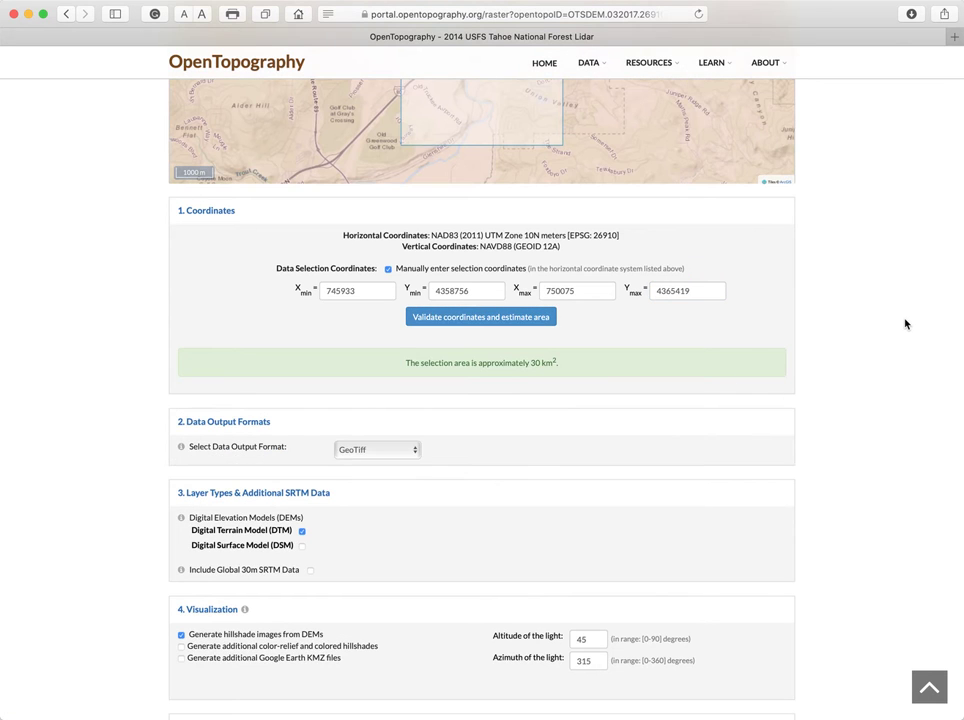
{"action": "scroll", "coordinate": [905, 323], "scroll_direction": "up", "scroll_amount": 4}
{"action": "scroll", "coordinate": [905, 323], "scroll_direction": "up", "scroll_amount": 2}
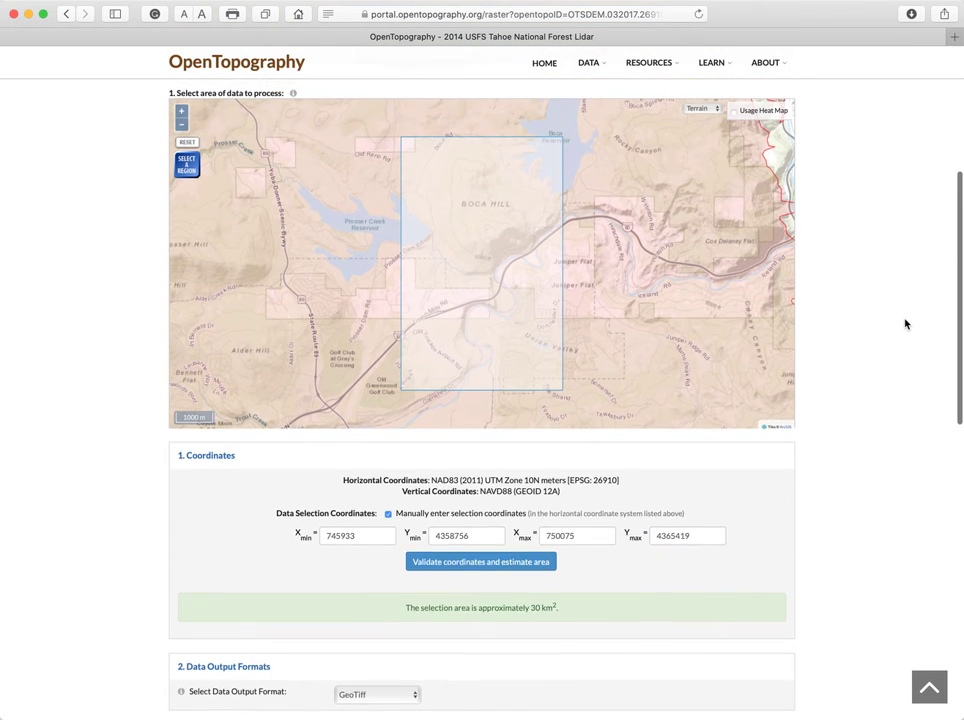
{"action": "scroll", "coordinate": [905, 323], "scroll_direction": "up", "scroll_amount": 1}
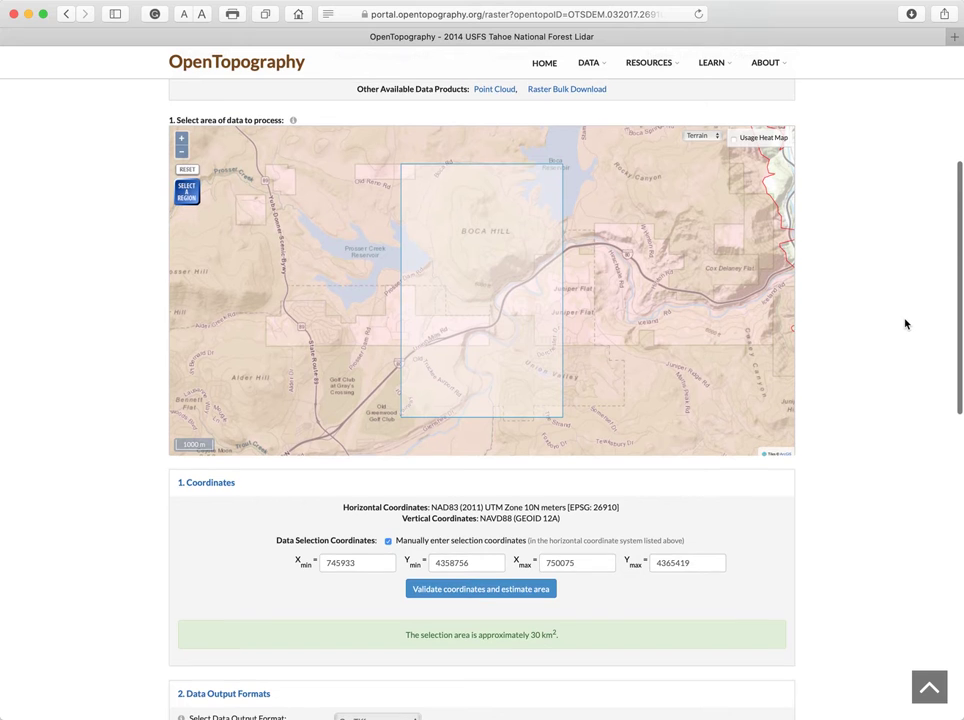
{"action": "scroll", "coordinate": [905, 323], "scroll_direction": "up", "scroll_amount": 1}
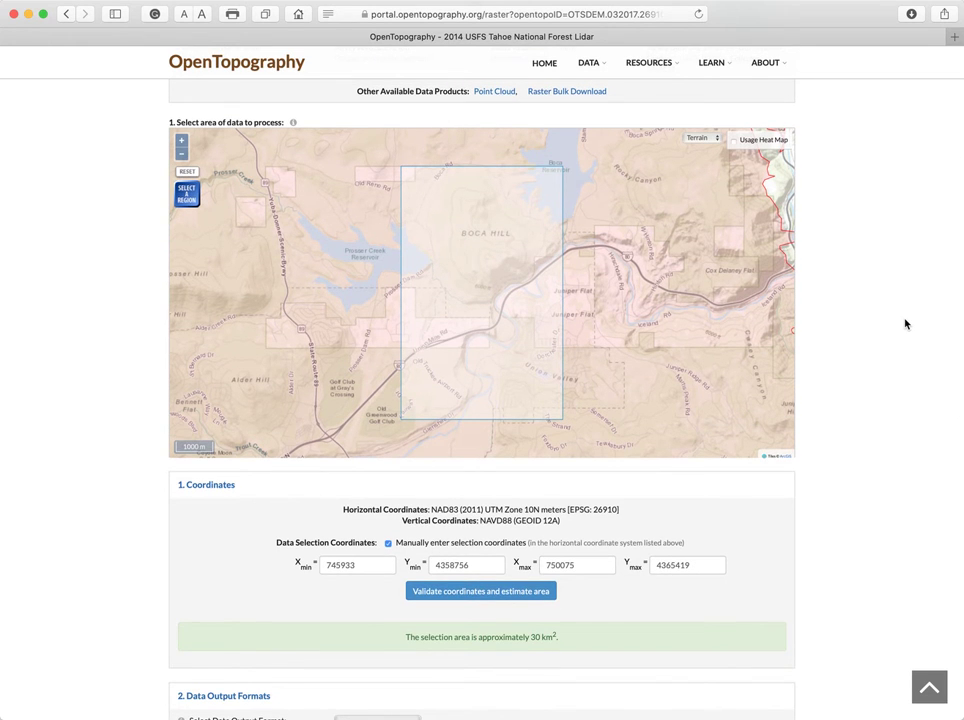
- Set the data output format to Arc ASCII Grid
{"action": "scroll", "coordinate": [905, 323], "scroll_direction": "down", "scroll_amount": 7}
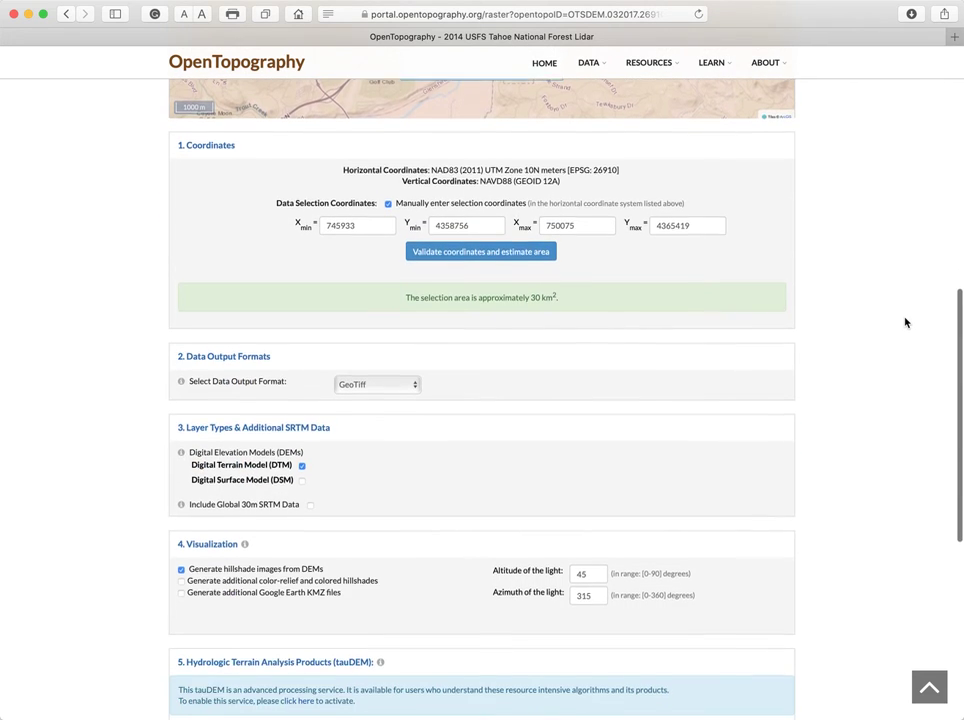
{"action": "scroll", "coordinate": [905, 323], "scroll_direction": "down", "scroll_amount": 1}
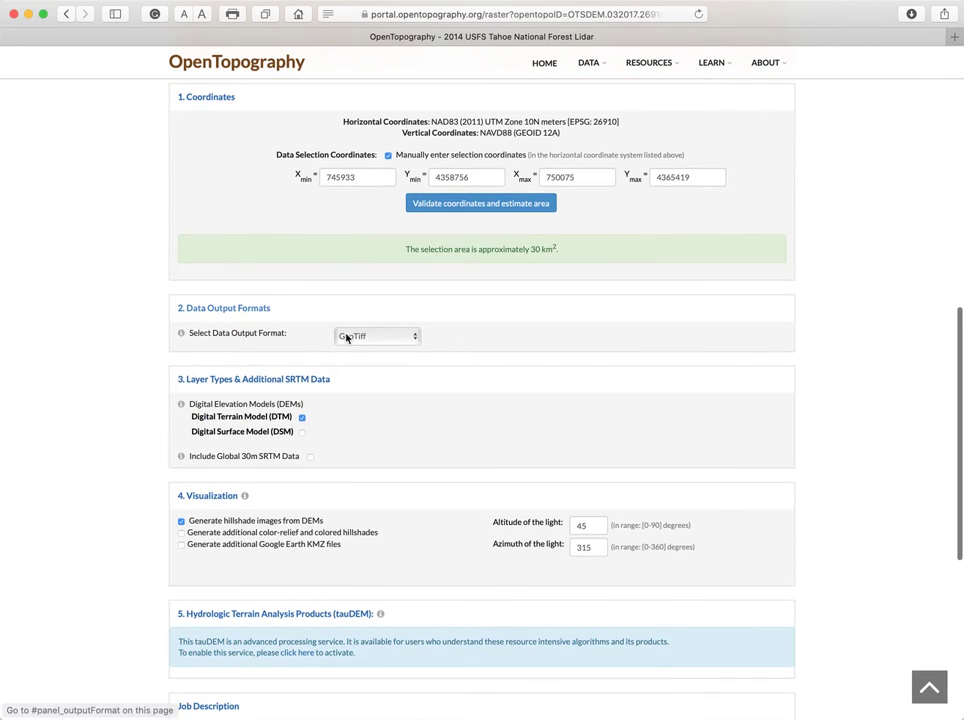
{"action": "left_click", "coordinate": [413, 340]}
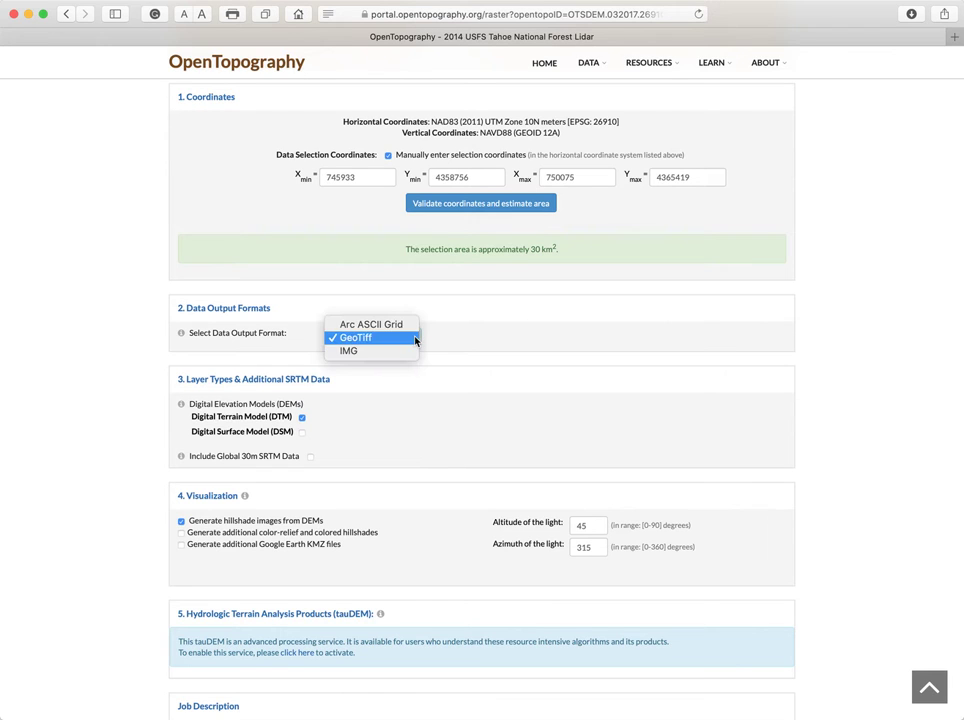
{"action": "left_click", "coordinate": [404, 326]}
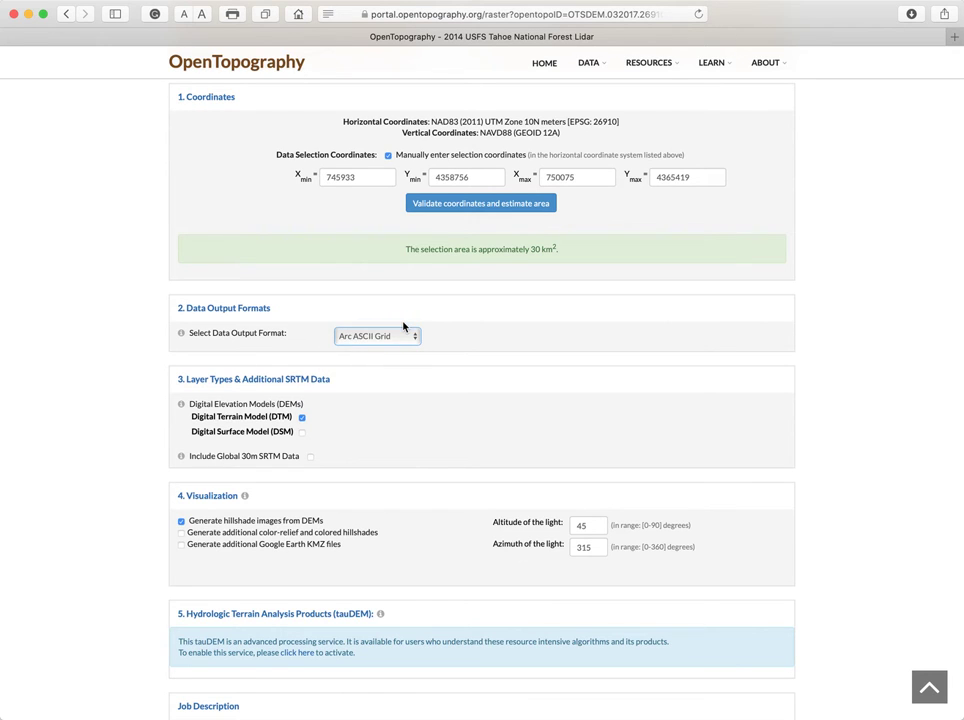
- Set the hillshade light to an altitude of 30 degrees and an azimuth of 130 degrees in the visualization options
{"action": "scroll", "coordinate": [414, 396], "scroll_direction": "down", "scroll_amount": 2}
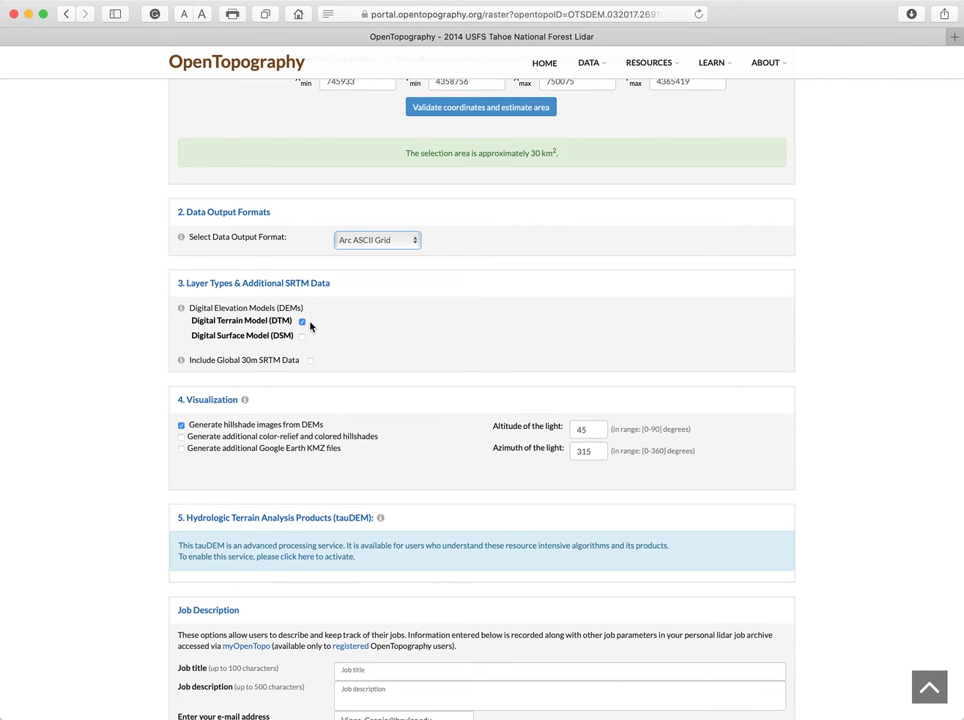
{"action": "scroll", "coordinate": [310, 325], "scroll_direction": "down", "scroll_amount": 2}
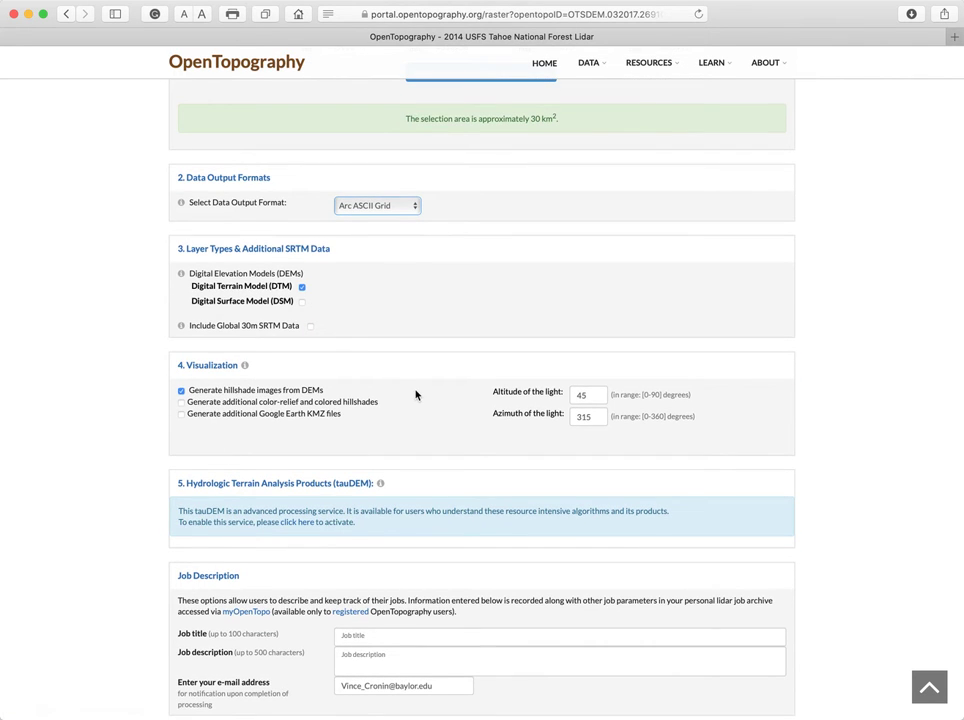
{"action": "scroll", "coordinate": [416, 395], "scroll_direction": "down", "scroll_amount": 5}
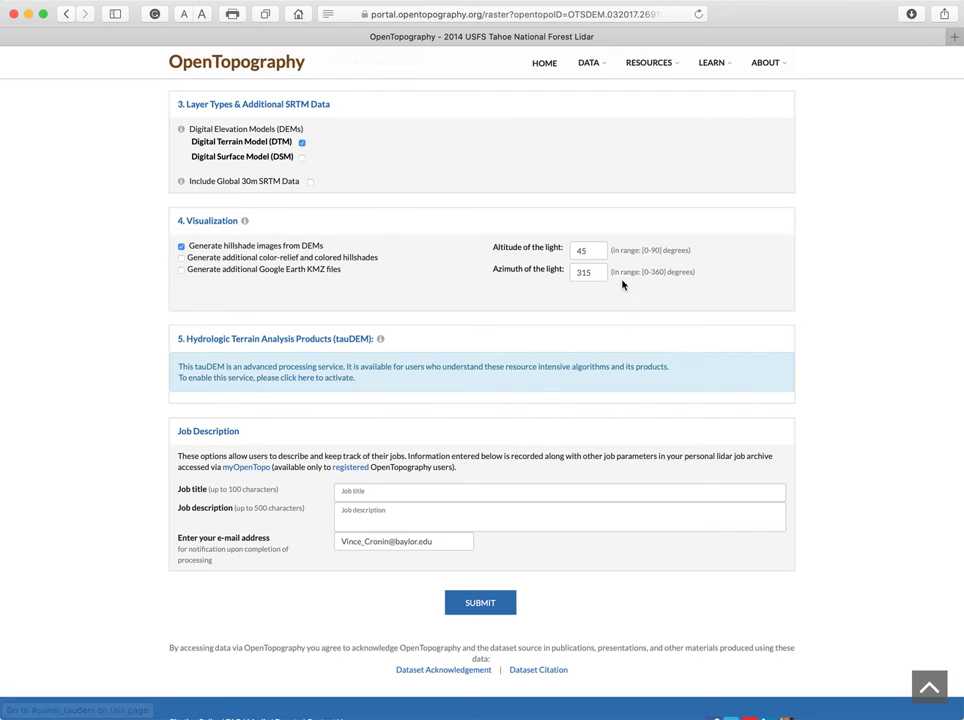
{"action": "left_click_drag", "start_coordinate": [594, 251], "coordinate": [570, 250]}
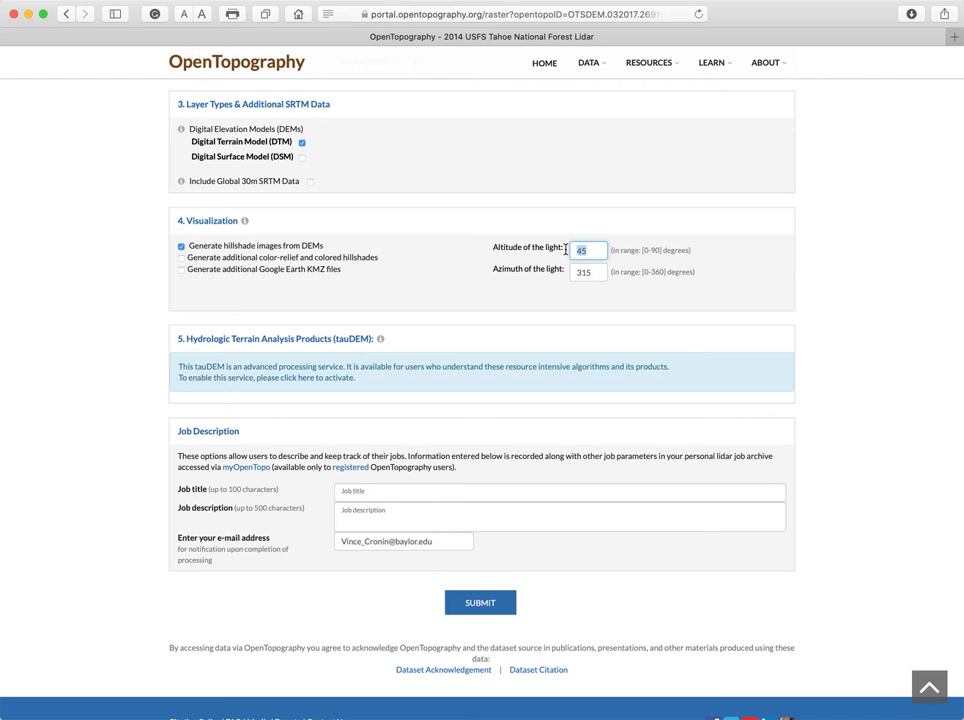
{"action": "type", "text": "30"}
{"action": "left_click_drag", "start_coordinate": [594, 275], "coordinate": [571, 275]}
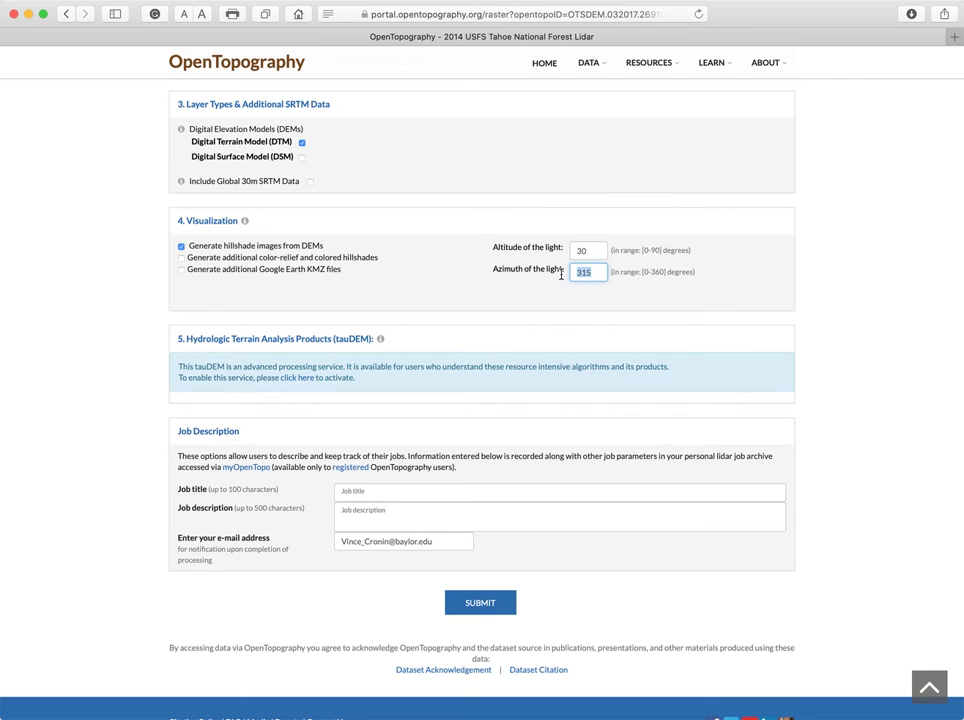
{"action": "type", "text": "130"}
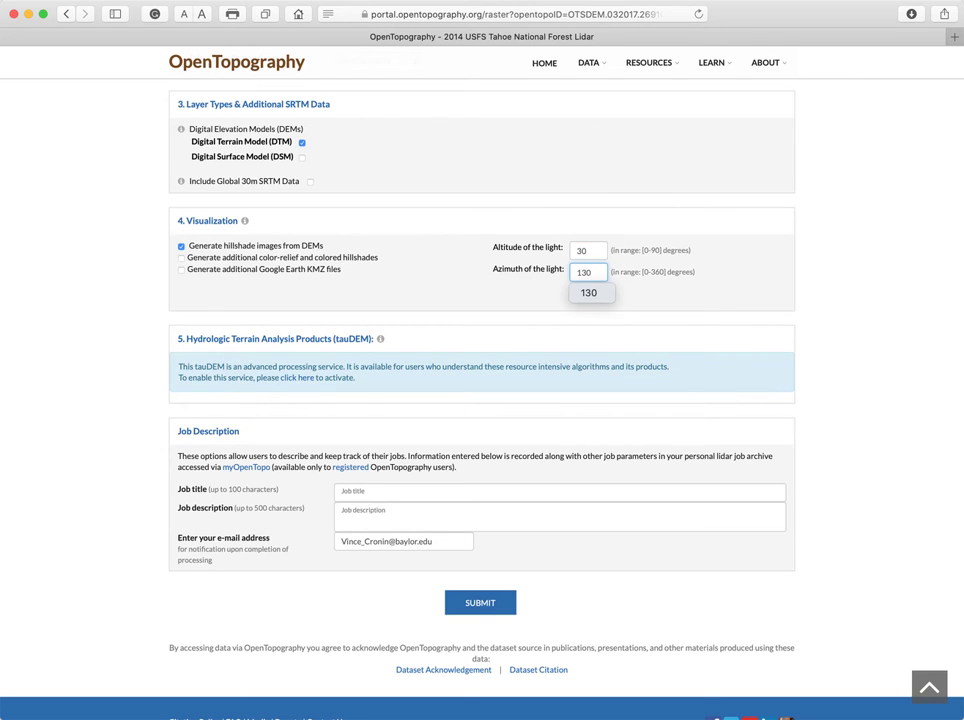
{"action": "left_click", "coordinate": [736, 293]}
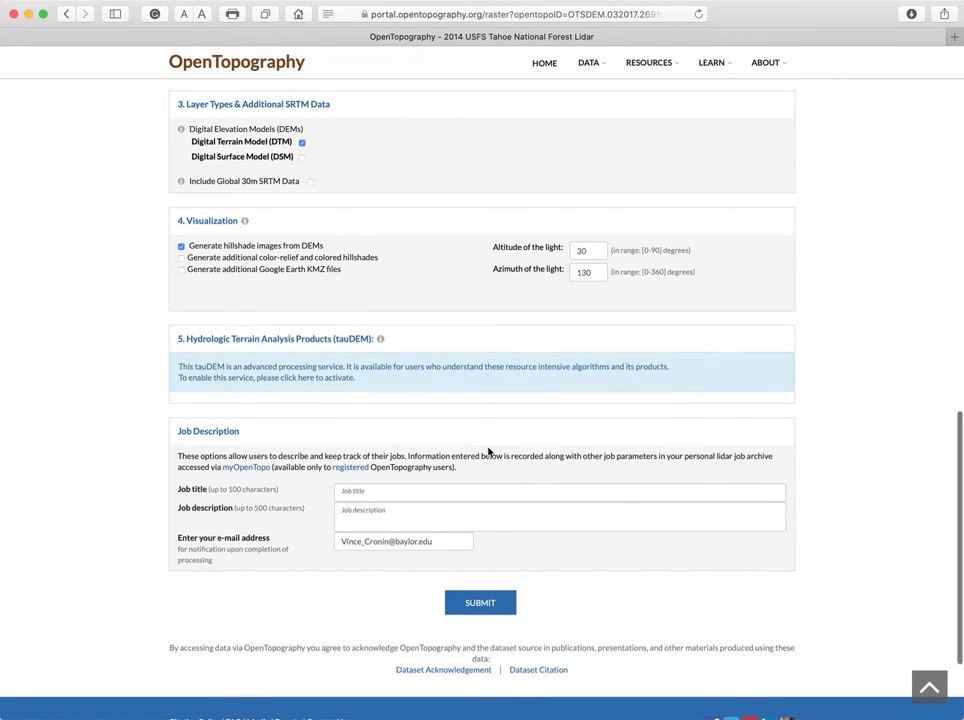
- Title the job DVF-Panel54-30-130, leave its description empty and submit the raster job
{"action": "scroll", "coordinate": [489, 452], "scroll_direction": "down", "scroll_amount": 3}
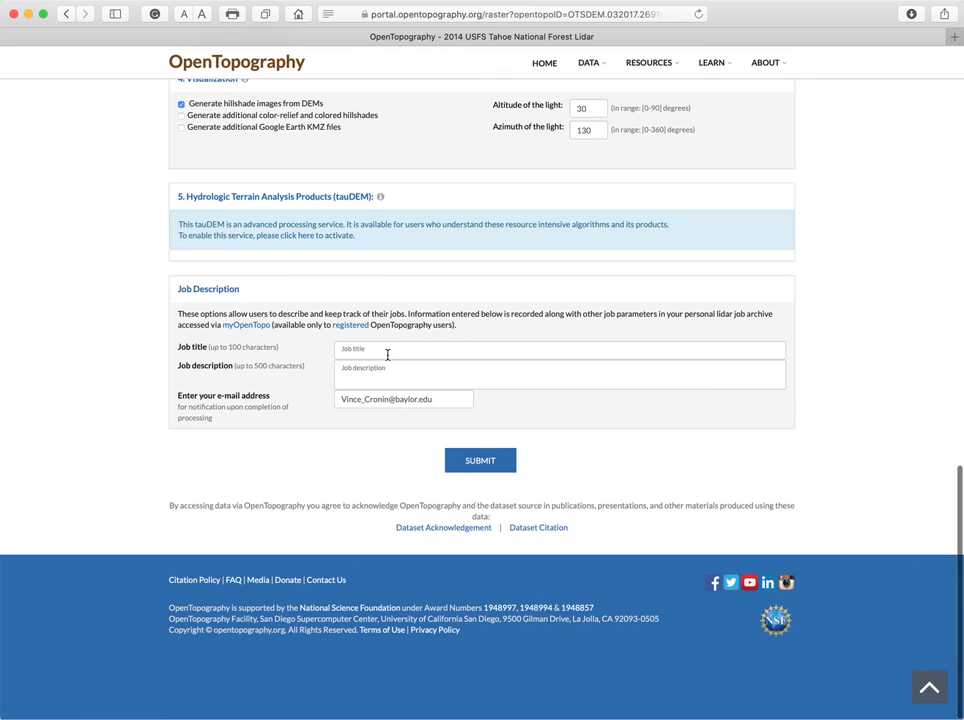
{"action": "left_click", "coordinate": [387, 351]}
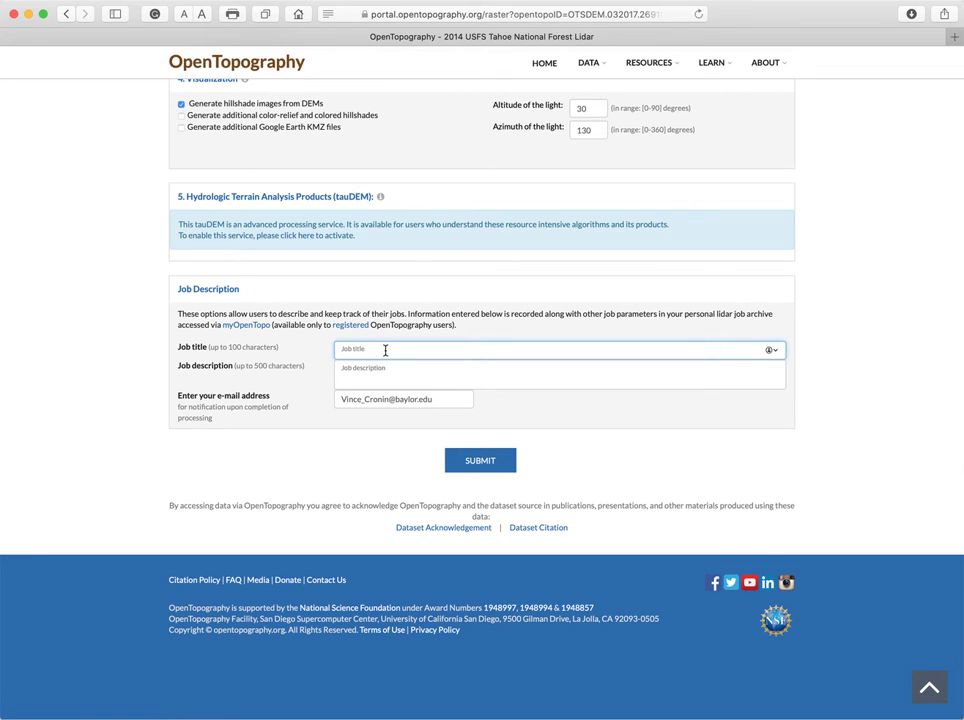
{"action": "type", "text": "DVF-Panel54-30-130"}
{"action": "left_click", "coordinate": [420, 375]}
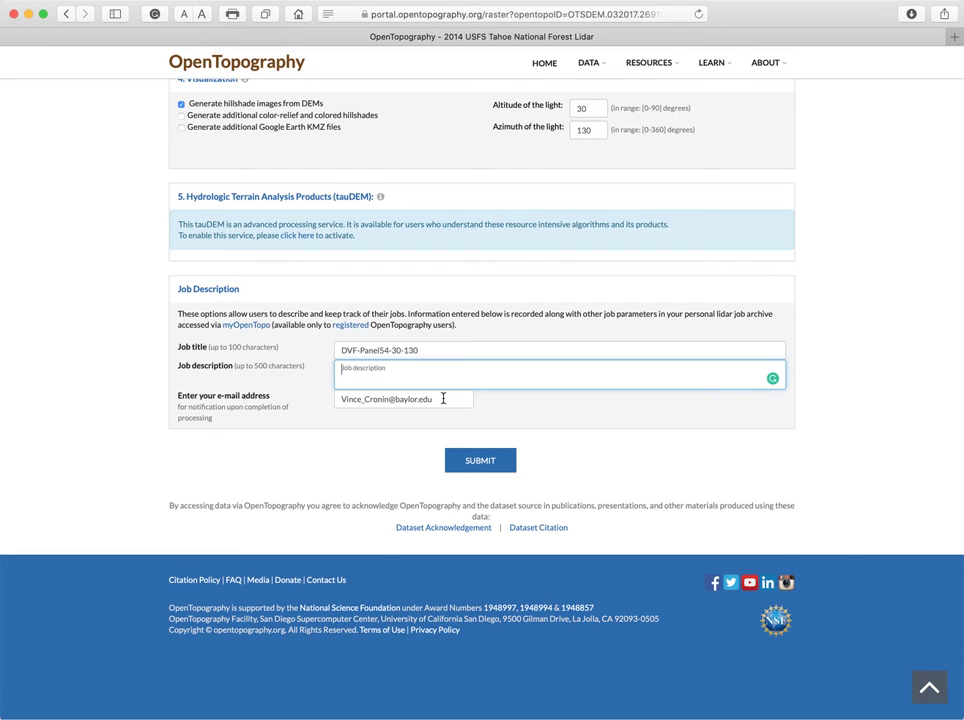
{"action": "left_click", "coordinate": [476, 462]}
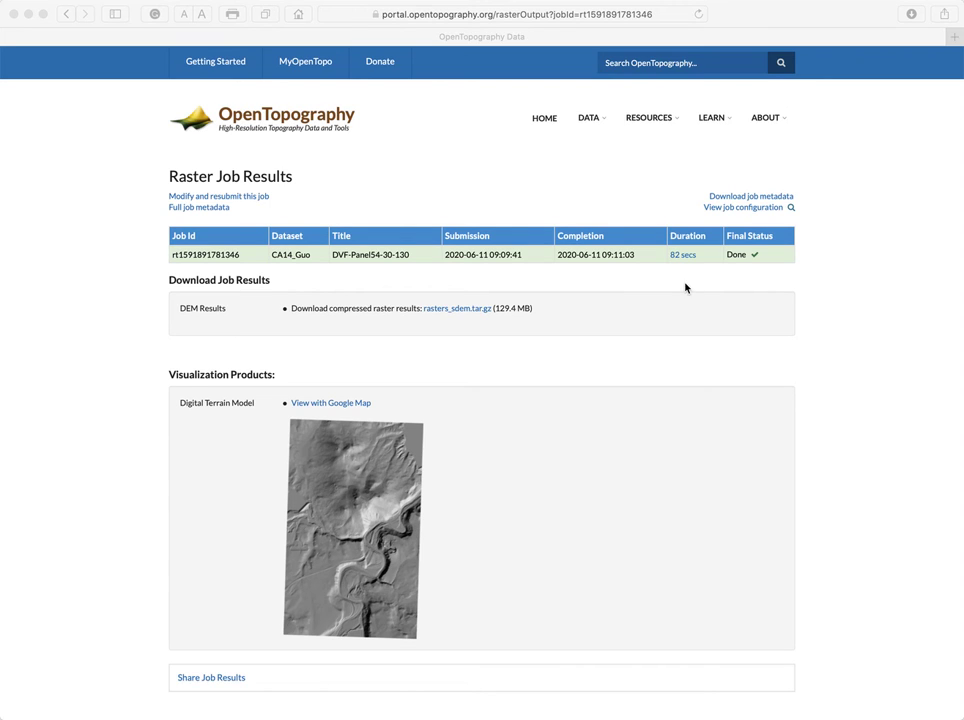
- Download the job metadata text file and move its opened window fully into view
{"action": "left_click", "coordinate": [723, 200]}
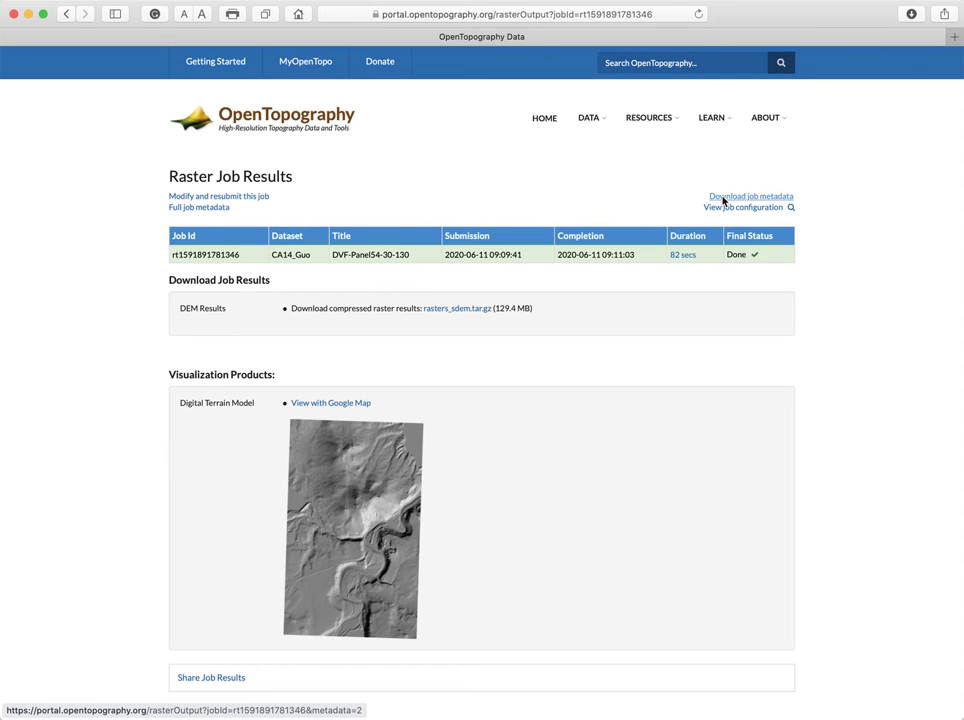
{"action": "left_click", "coordinate": [723, 200]}
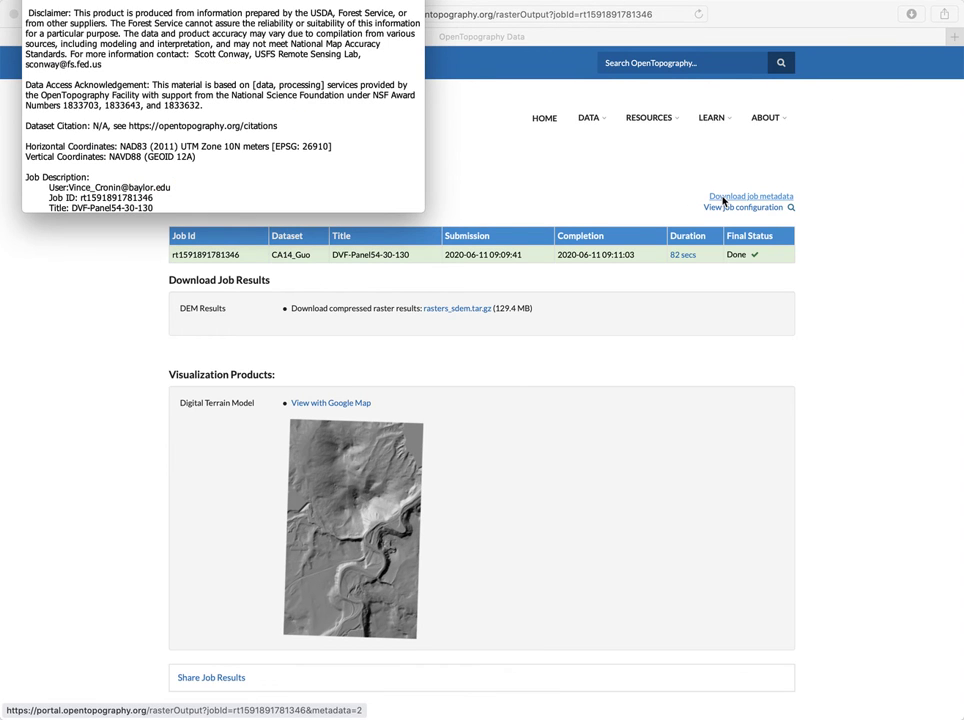
{"action": "left_click_drag", "start_coordinate": [392, 0], "coordinate": [813, 141]}
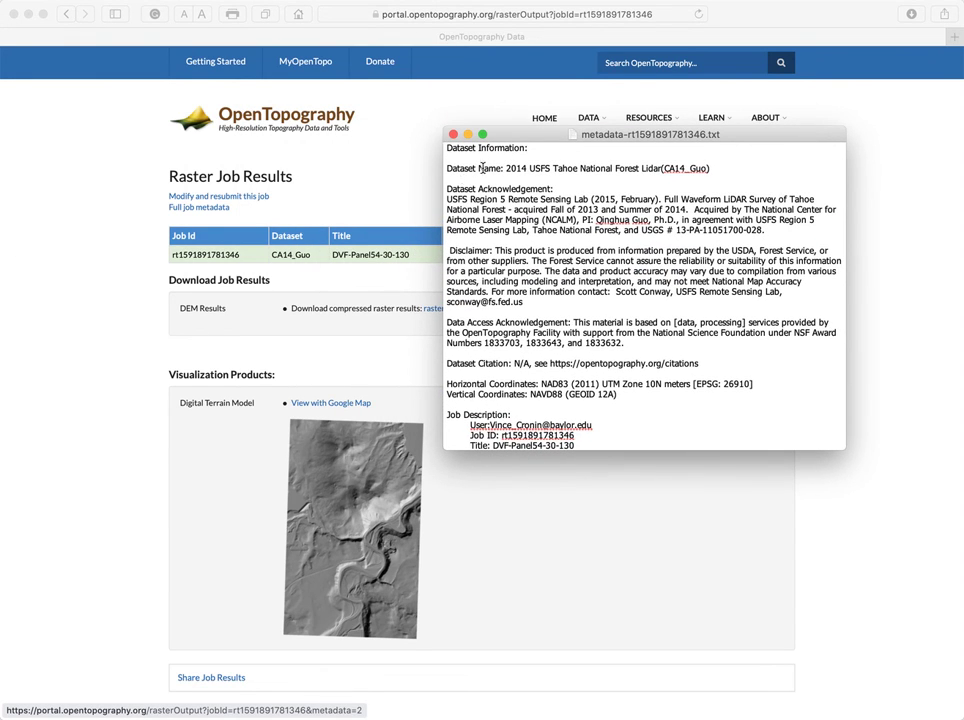
- Read through the metadata file's coordinates, processing result, output options and visualization settings, then close it
{"action": "scroll", "coordinate": [583, 316], "scroll_direction": "down", "scroll_amount": 3}
{"action": "scroll", "coordinate": [583, 316], "scroll_direction": "down", "scroll_amount": 5}
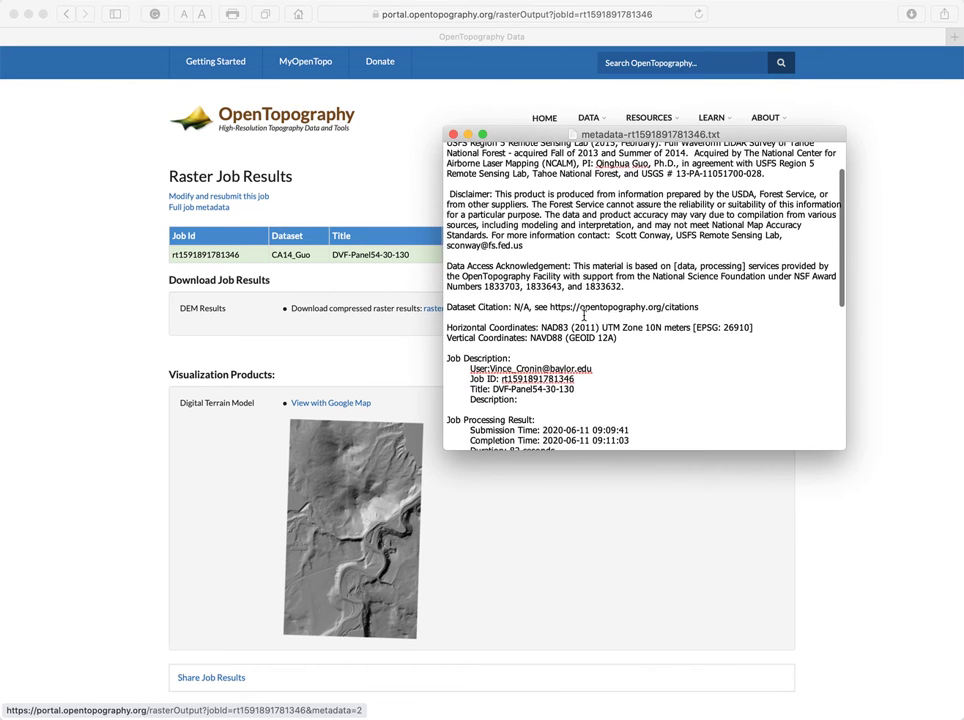
{"action": "scroll", "coordinate": [583, 316], "scroll_direction": "down", "scroll_amount": 3}
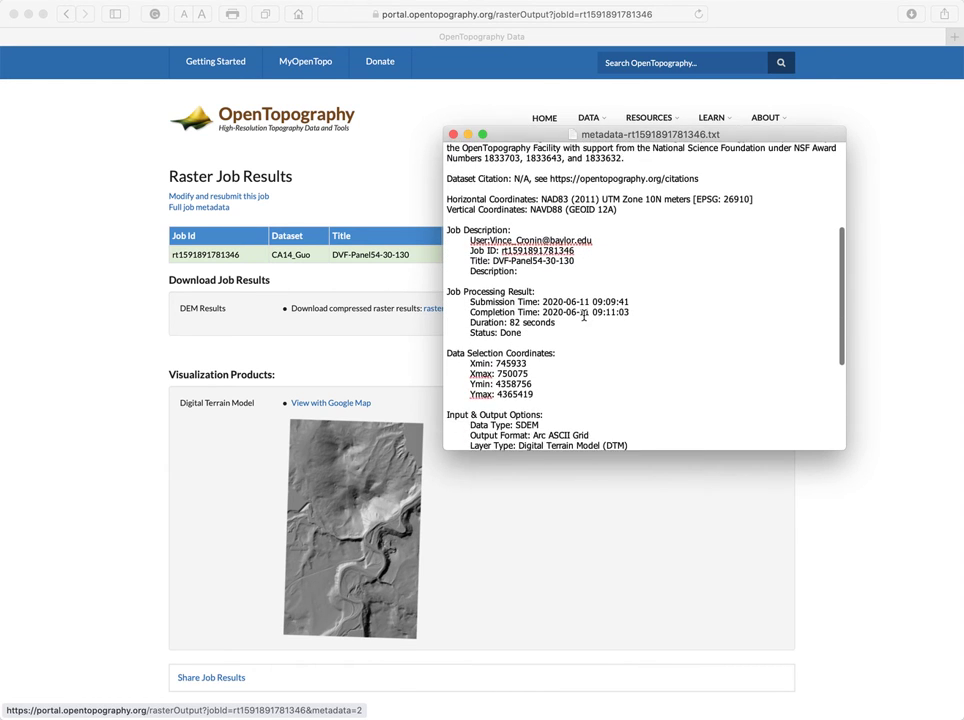
{"action": "scroll", "coordinate": [583, 316], "scroll_direction": "up", "scroll_amount": 1}
{"action": "scroll", "coordinate": [583, 316], "scroll_direction": "down", "scroll_amount": 1}
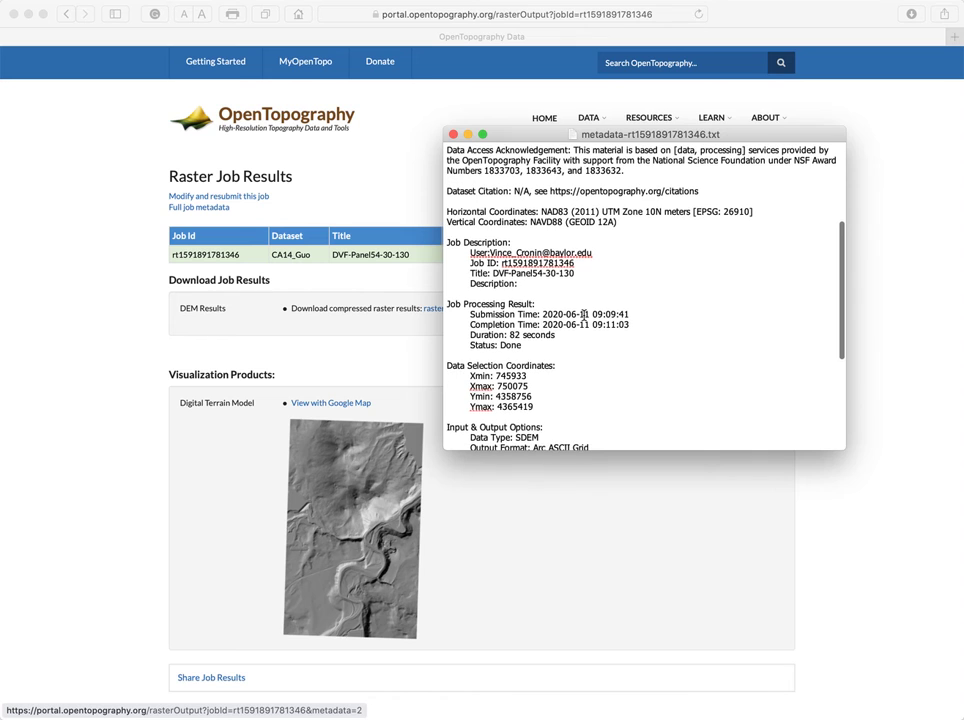
{"action": "scroll", "coordinate": [584, 316], "scroll_direction": "down", "scroll_amount": 2}
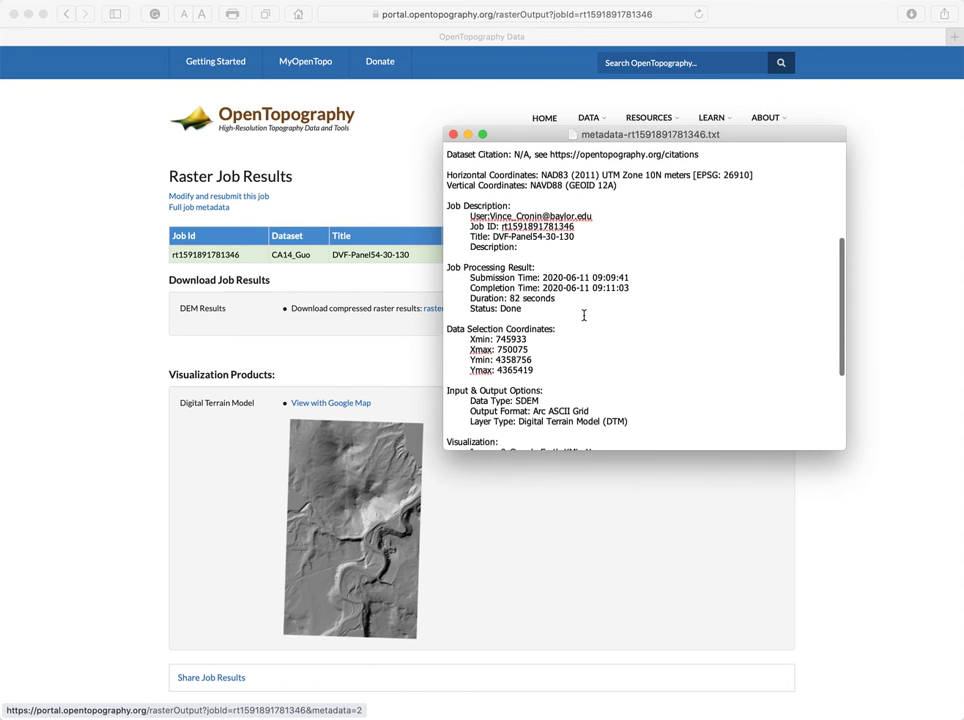
{"action": "scroll", "coordinate": [584, 316], "scroll_direction": "down", "scroll_amount": 2}
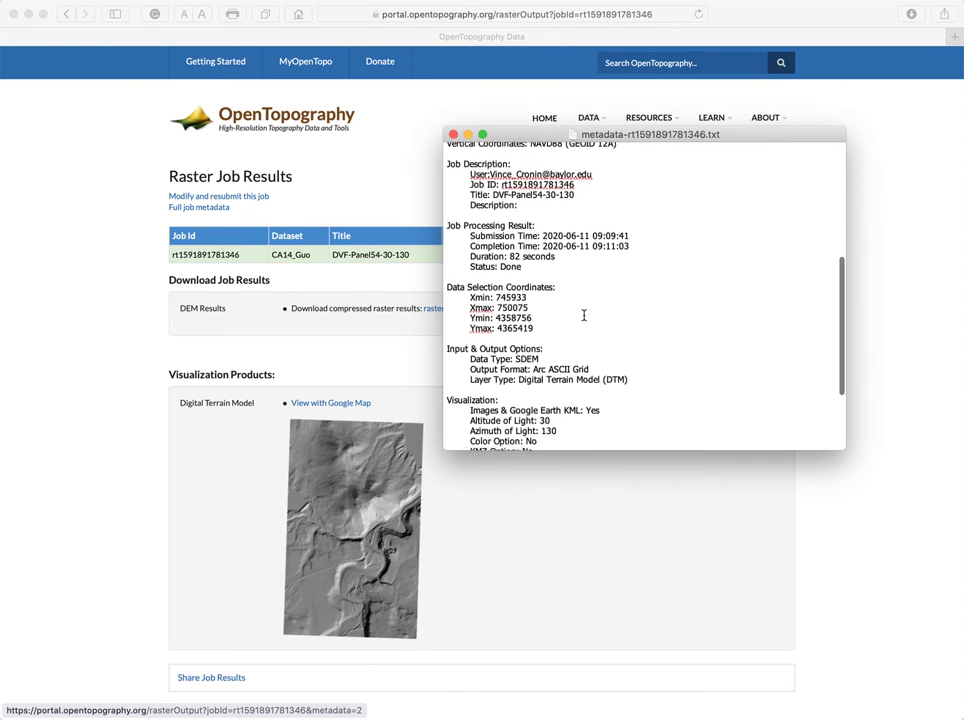
{"action": "scroll", "coordinate": [584, 316], "scroll_direction": "down", "scroll_amount": 5}
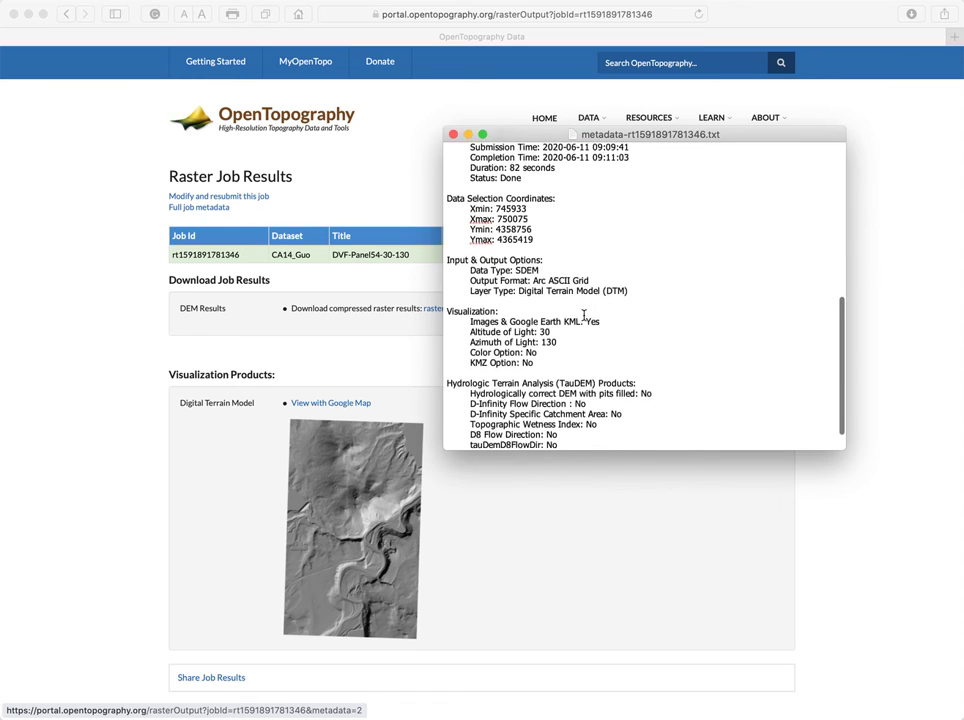
{"action": "scroll", "coordinate": [584, 316], "scroll_direction": "down", "scroll_amount": 1}
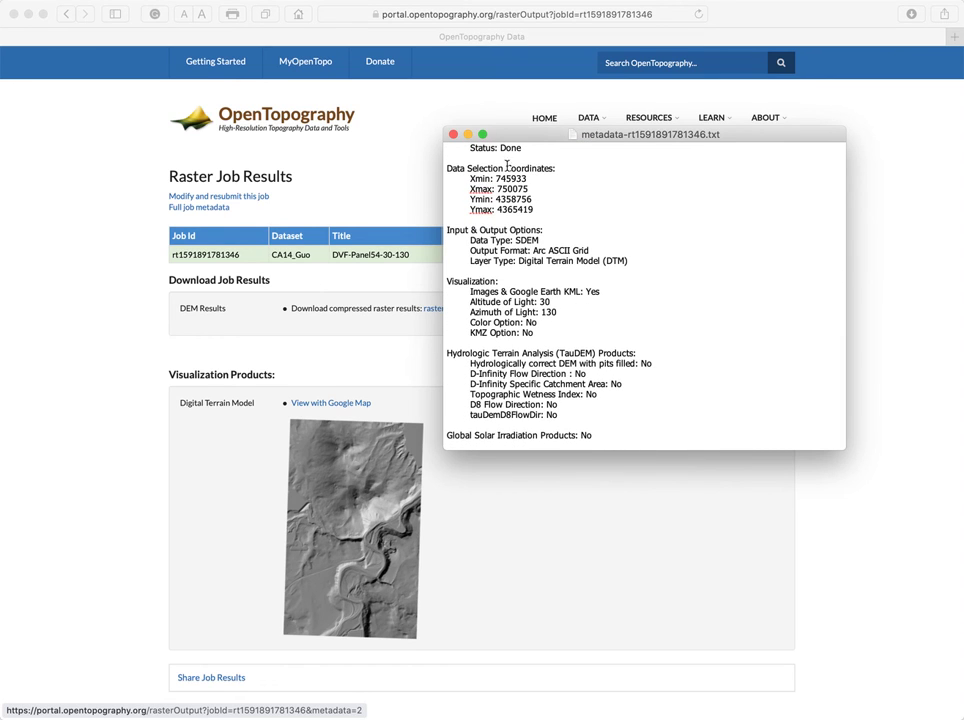
{"action": "left_click", "coordinate": [453, 135]}
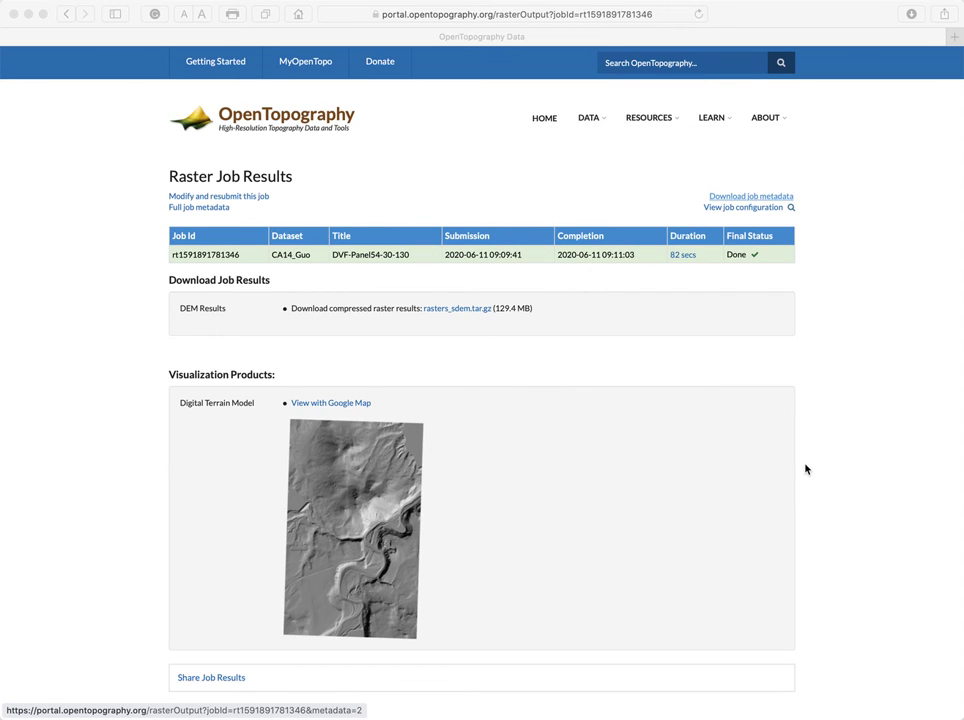
- View the hillshade image in full resolution, inspect the rugged patch beside the river bend up close, and close the image
{"action": "left_click", "coordinate": [347, 521]}
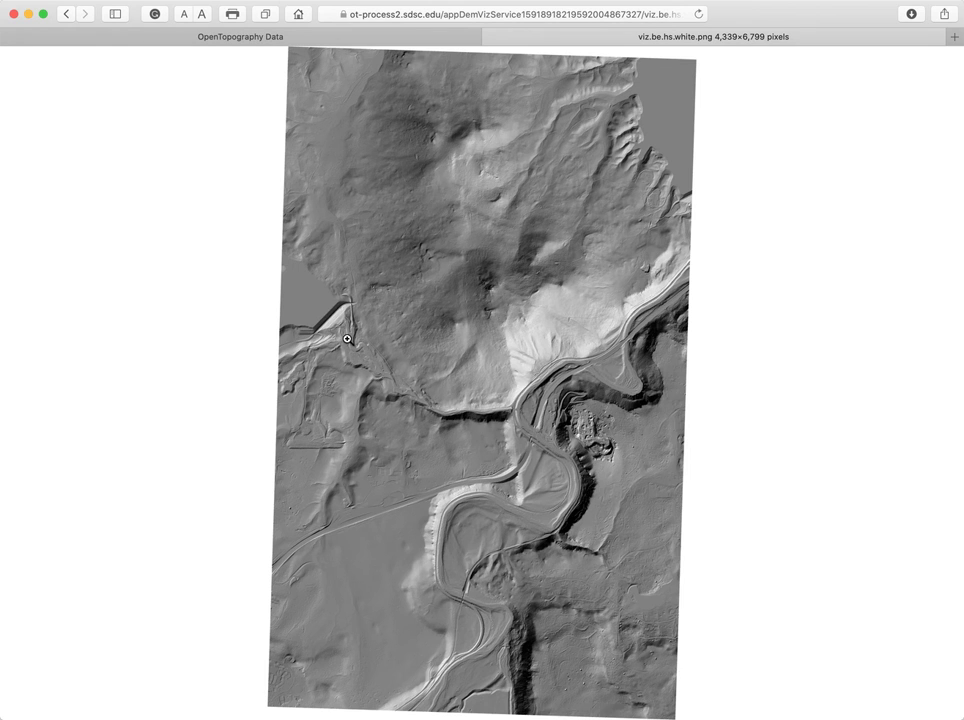
{"action": "left_click", "coordinate": [589, 425]}
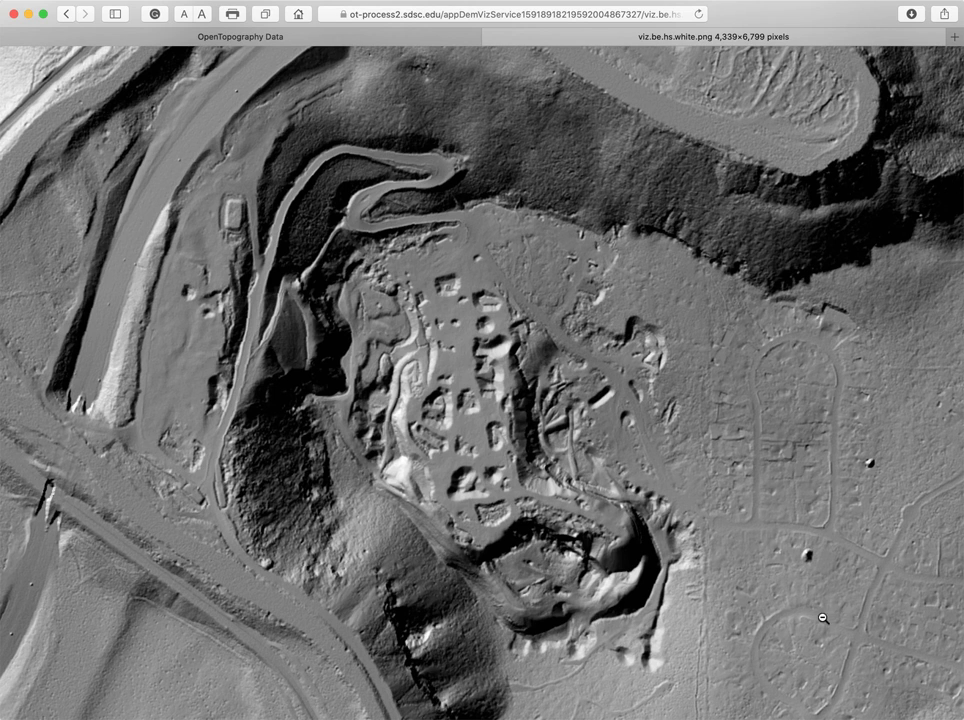
{"action": "left_click", "coordinate": [577, 441]}
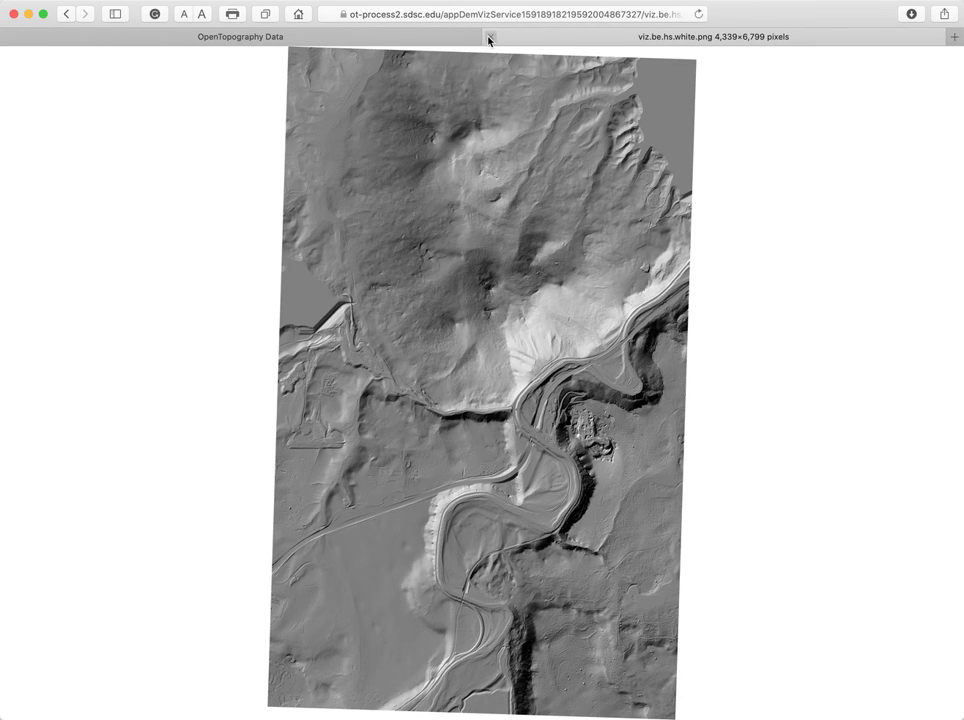
{"action": "left_click", "coordinate": [491, 37]}
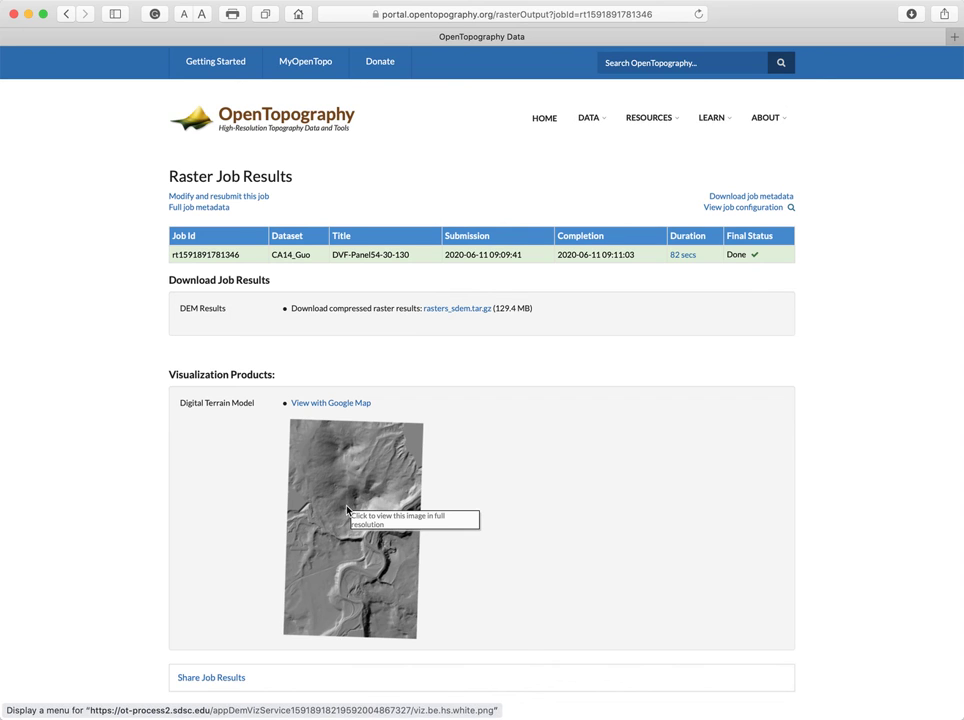
- Save the full-resolution hillshade image to the Desktop as DVF-Panel54-Hillshade.png
{"action": "left_click", "coordinate": [348, 512], "text": "ctrl"}
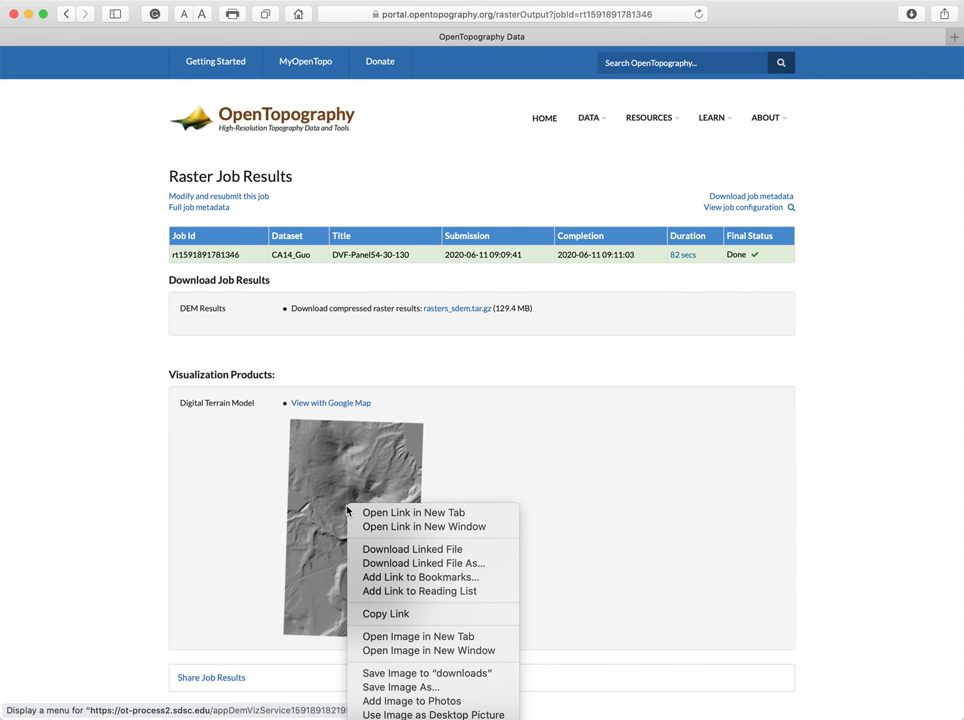
{"action": "left_click", "coordinate": [405, 565]}
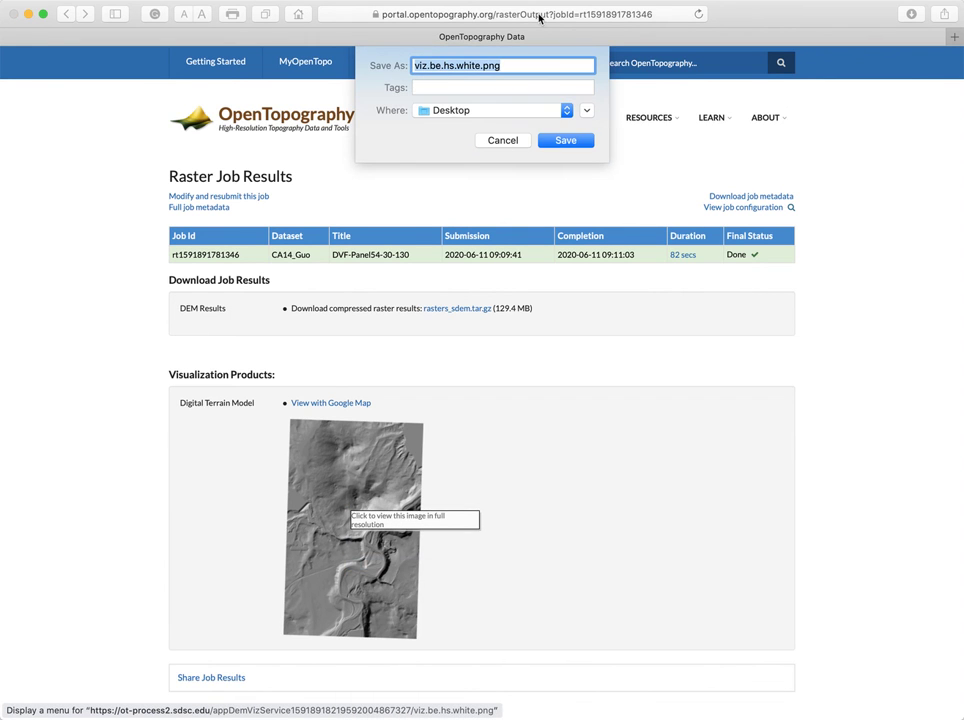
{"action": "left_click", "coordinate": [479, 66]}
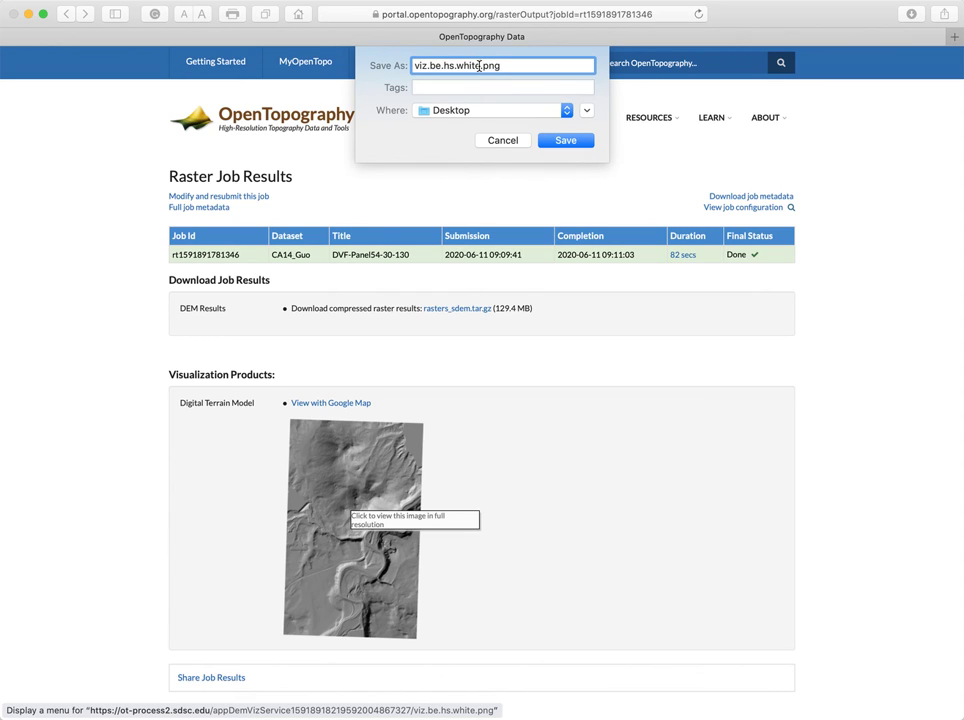
{"action": "left_click_drag", "start_coordinate": [479, 66], "coordinate": [397, 67]}
{"action": "type", "text": "DVF-Panel54-Hillshade"}
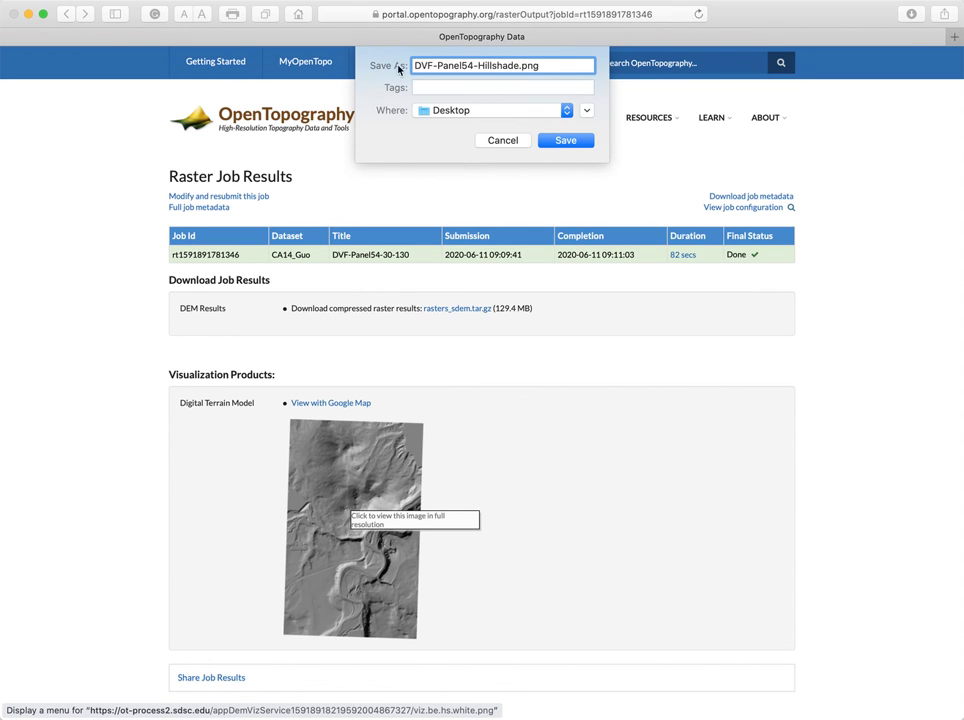
{"action": "left_click", "coordinate": [564, 141]}
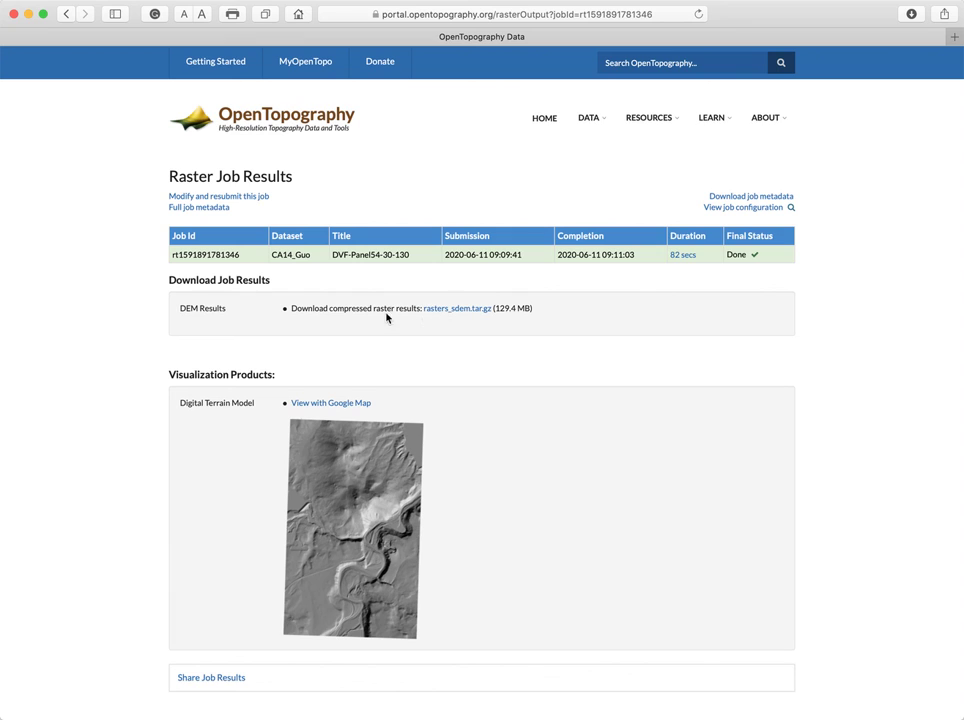
- Download the compressed raster results file rasters_sdem.tar.gz
{"action": "left_click", "coordinate": [442, 312]}
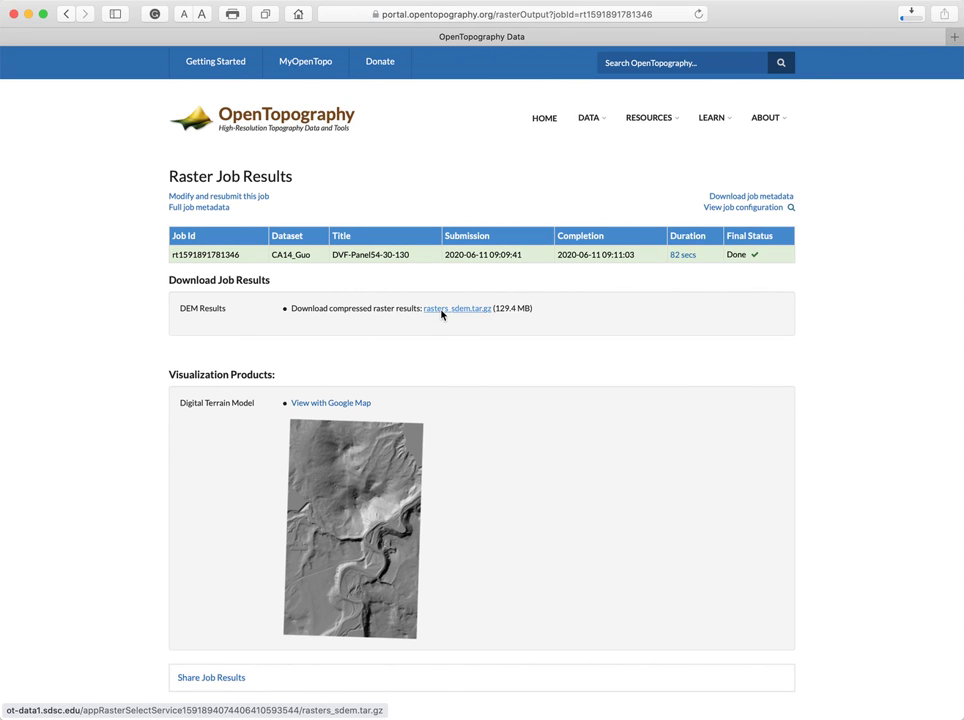